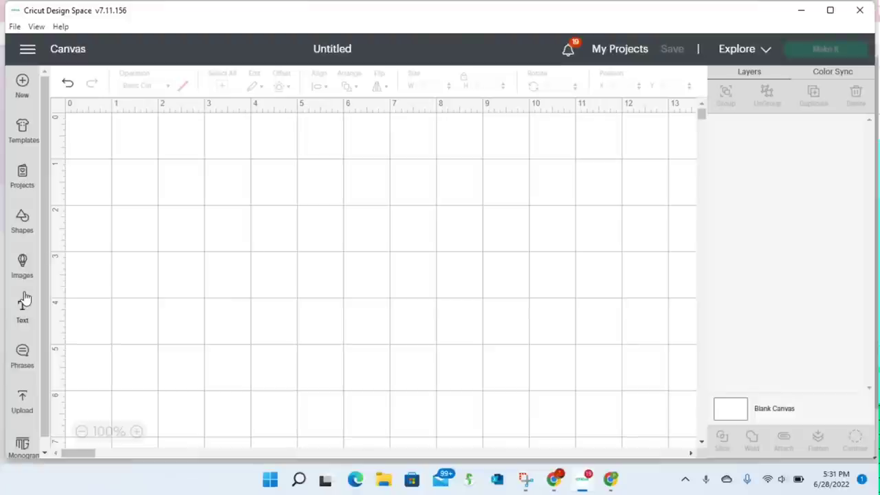
Add a rectangle from Shapes and set its operation to Guide.
left_click(22, 220)
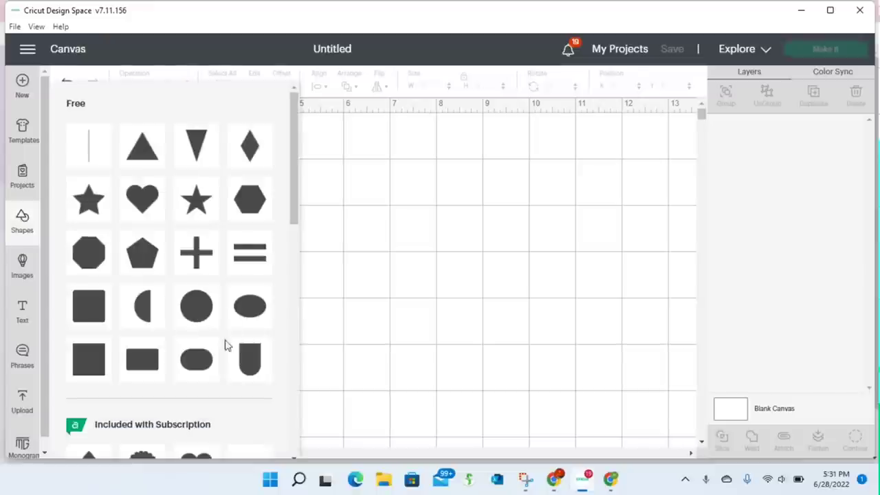
left_click(134, 364)
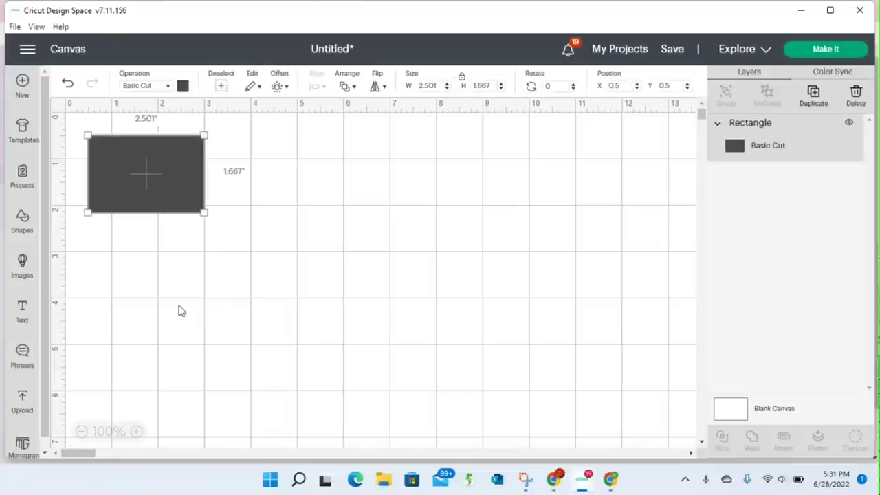
left_click(169, 87)
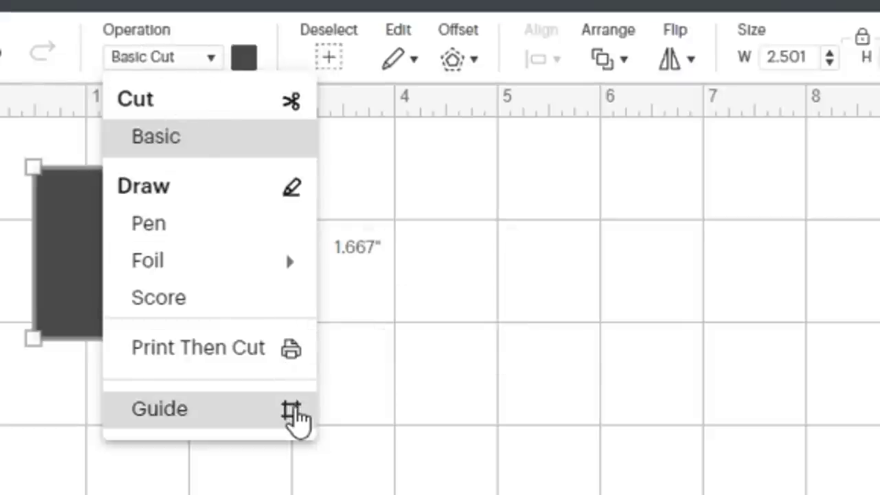
left_click(295, 412)
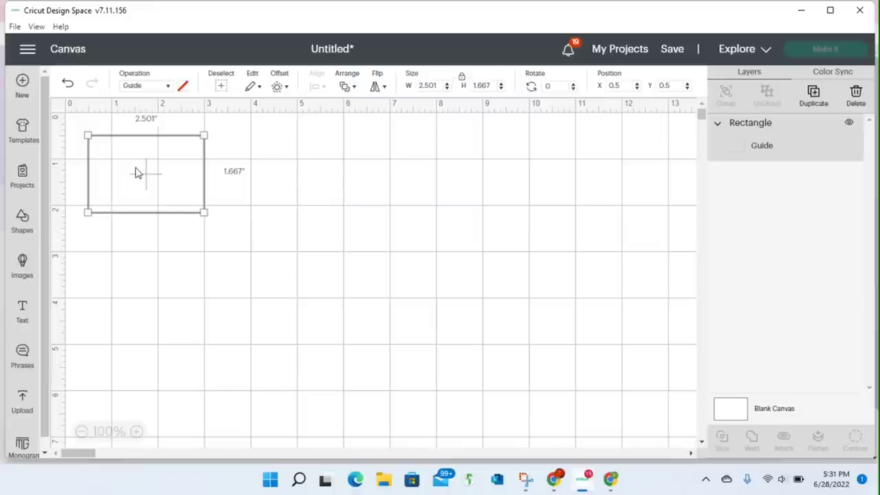
Resize the guide rectangle to 12 inches wide by 4 inches tall.
left_click(433, 85)
type("4")
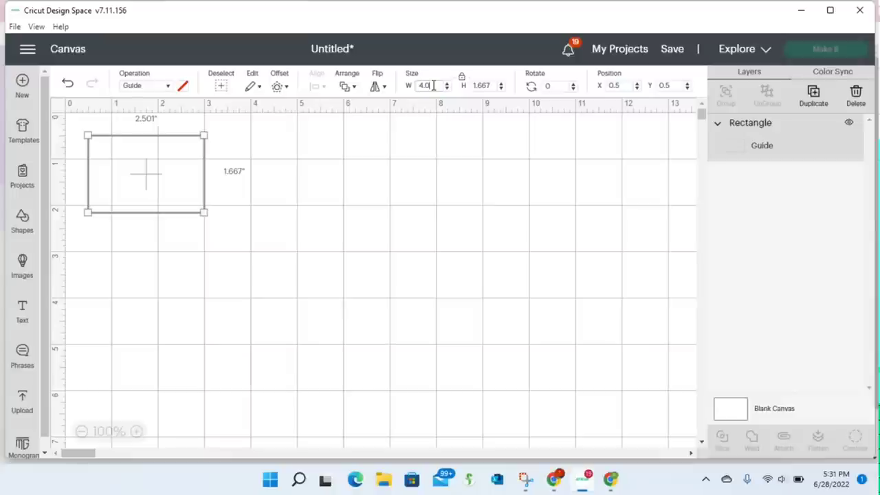
key("Return")
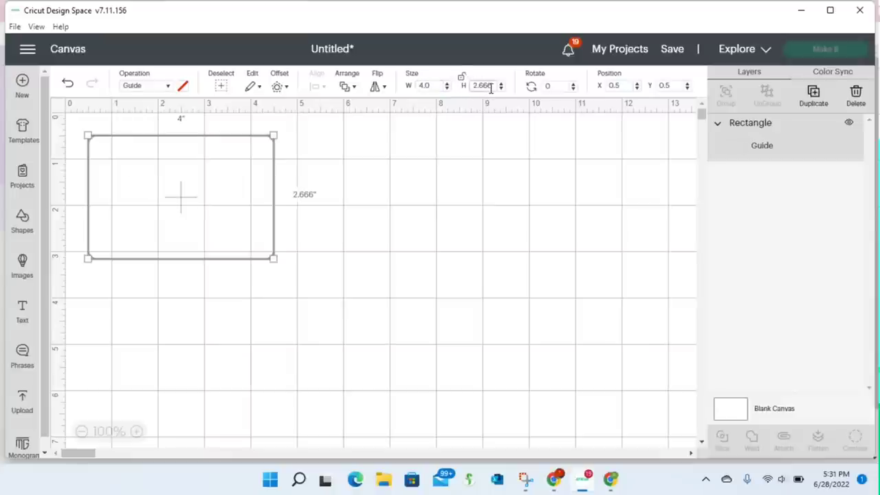
double_click(491, 88)
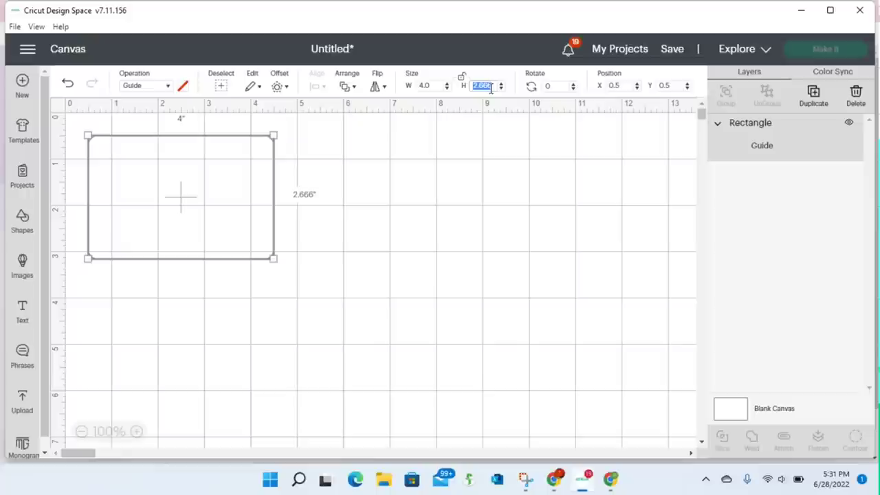
double_click(435, 85)
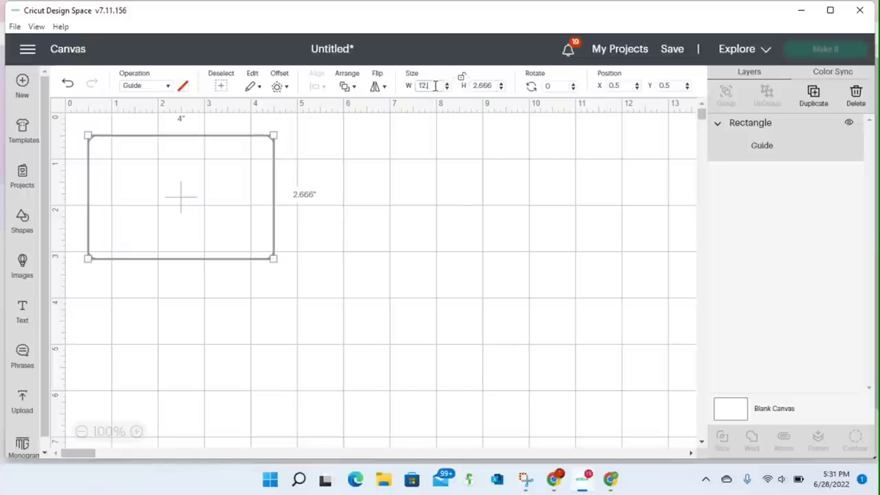
key("Return")
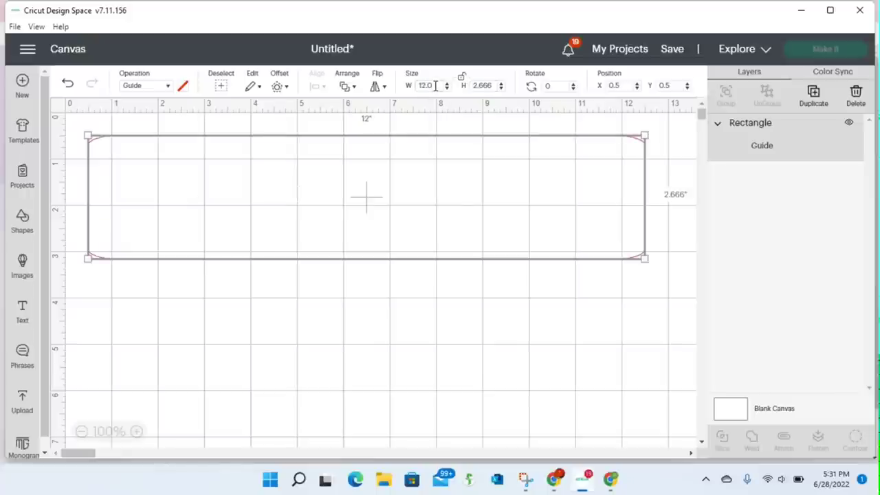
double_click(481, 86)
type("4")
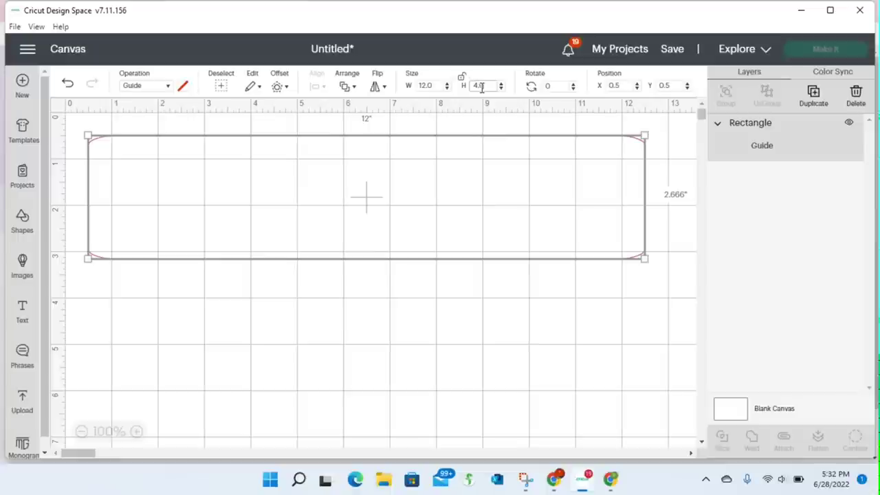
key("Return")
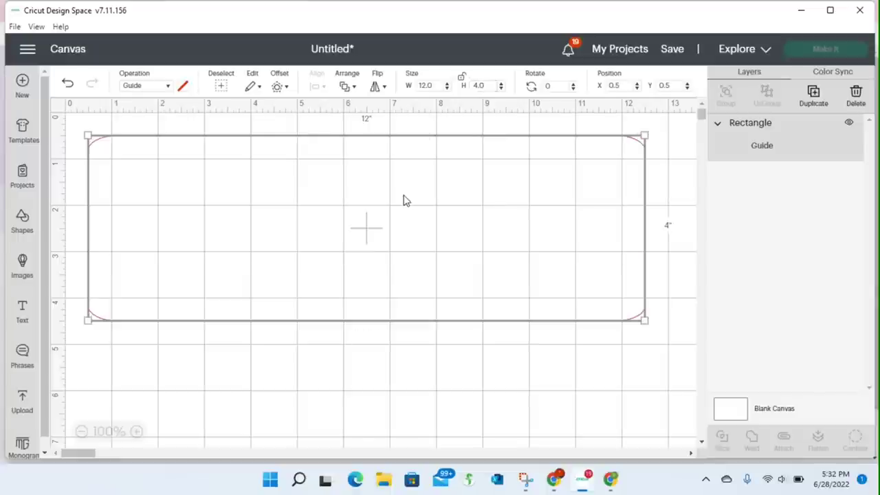
Add a text label reading '4 x 12 tile' below the rectangle.
left_click(23, 311)
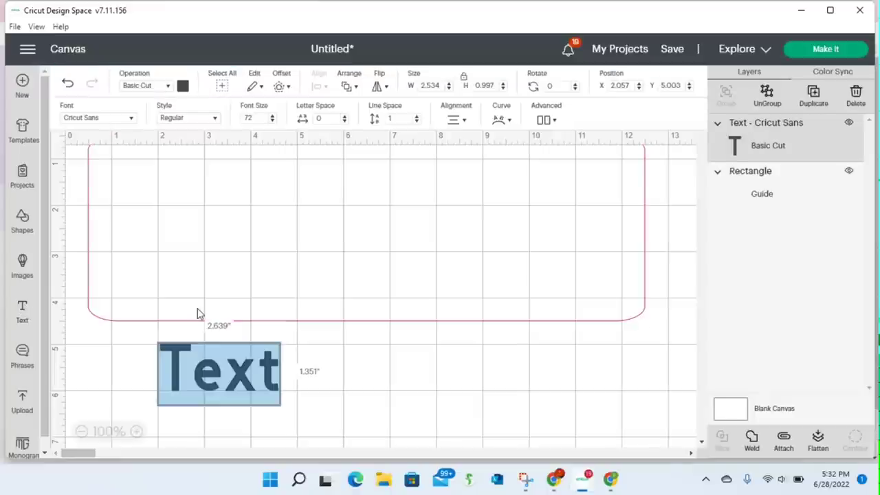
type("4")
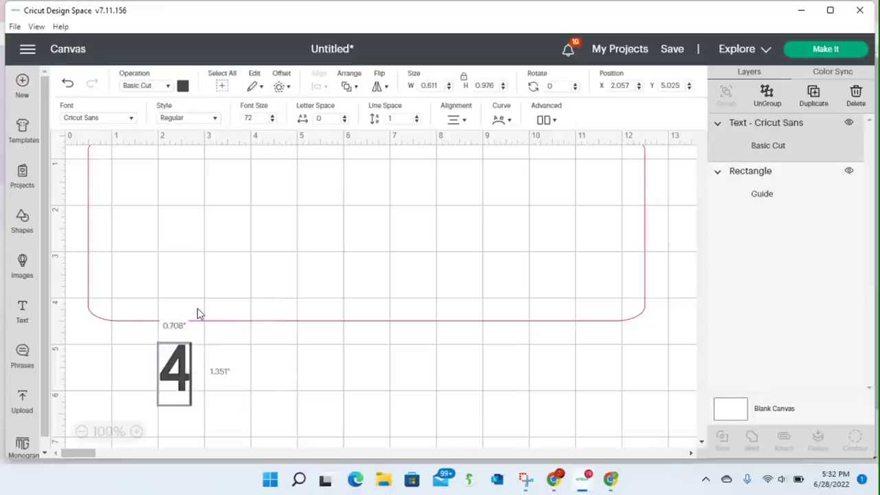
type(" x 12")
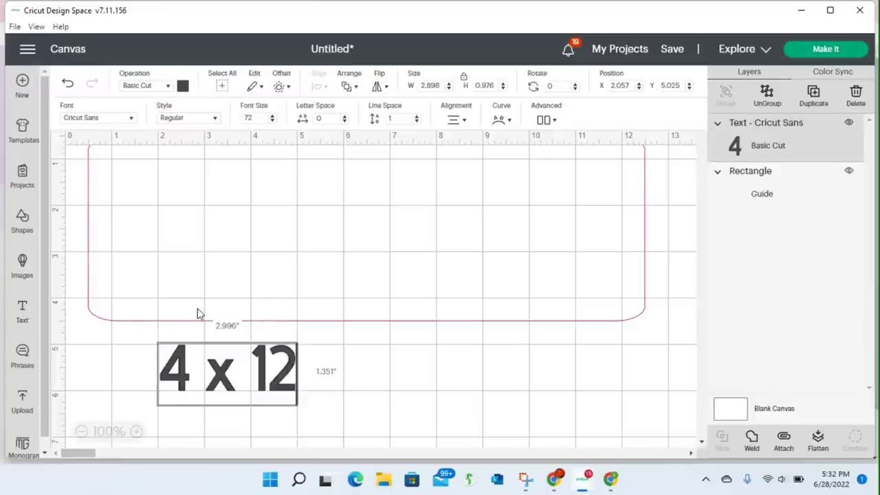
type(" tile")
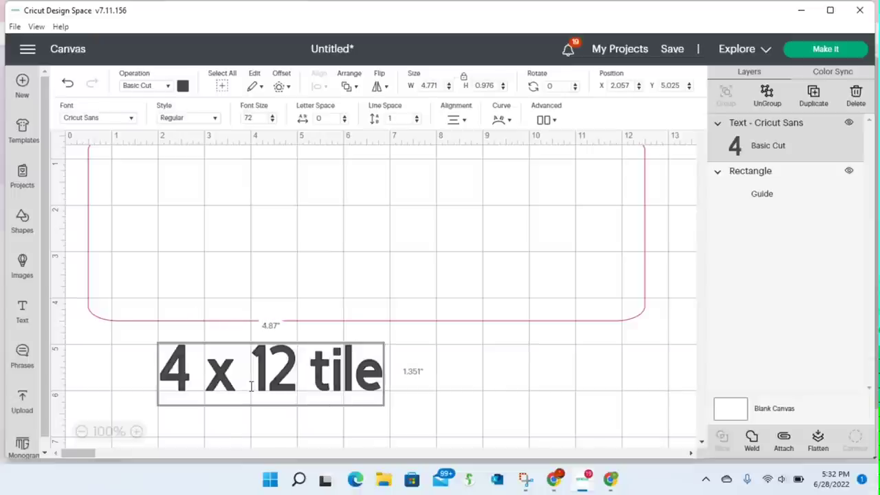
left_click(340, 383)
left_click(291, 377)
double_click(203, 373)
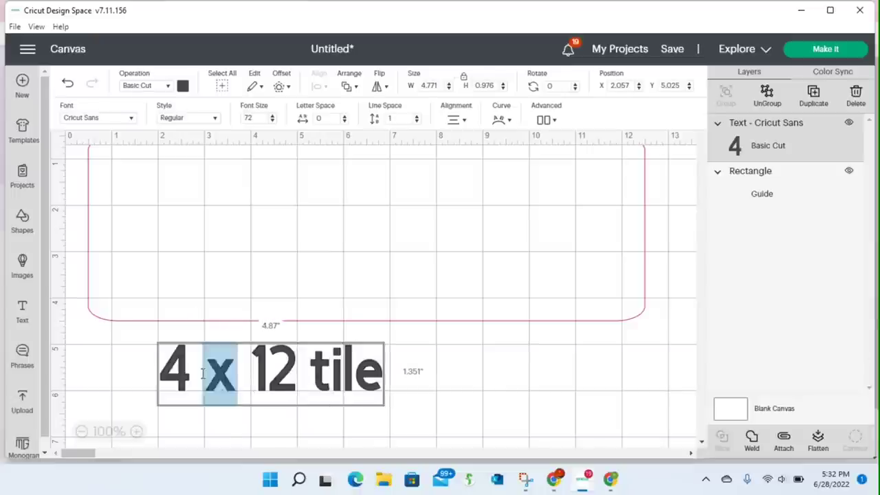
left_click(203, 373)
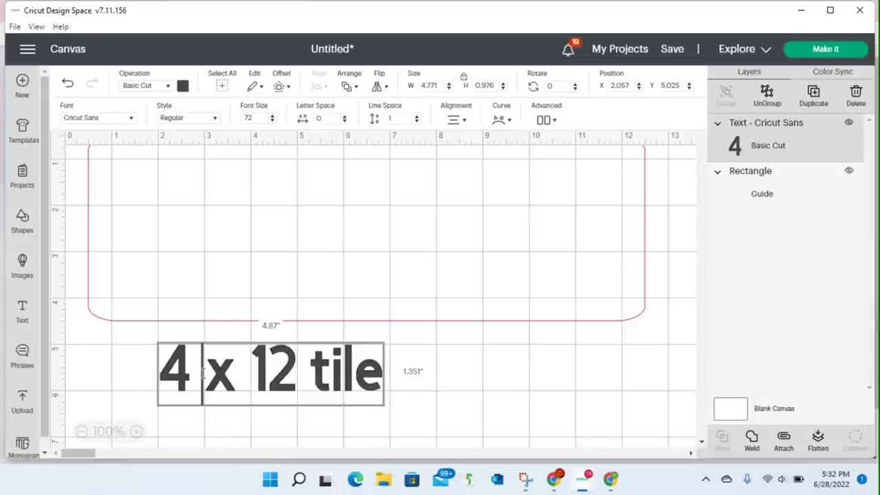
left_click(146, 373)
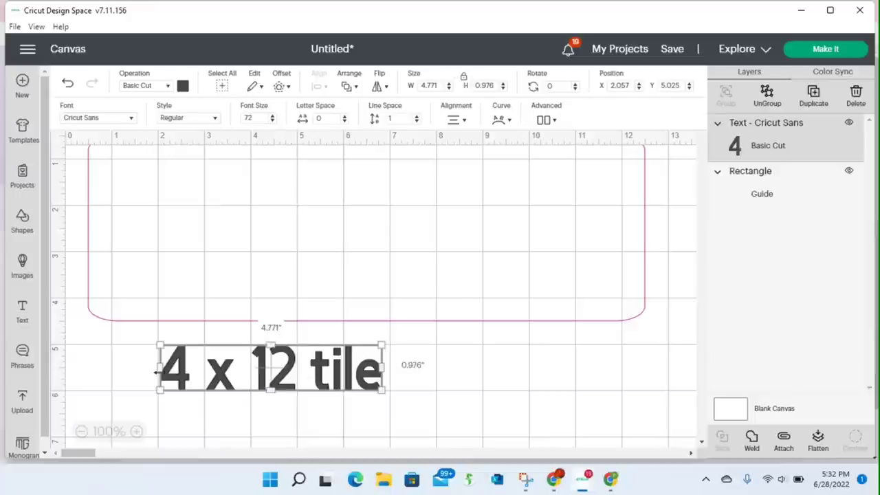
Set the '4 x 12 tile' label's operation to Guide, then reselect the guide rectangle.
left_click(165, 87)
left_click(180, 251)
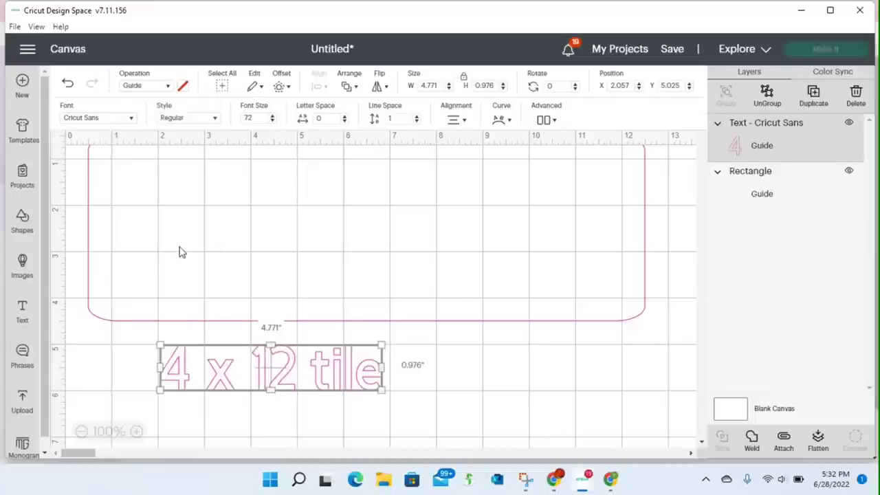
left_click(351, 242)
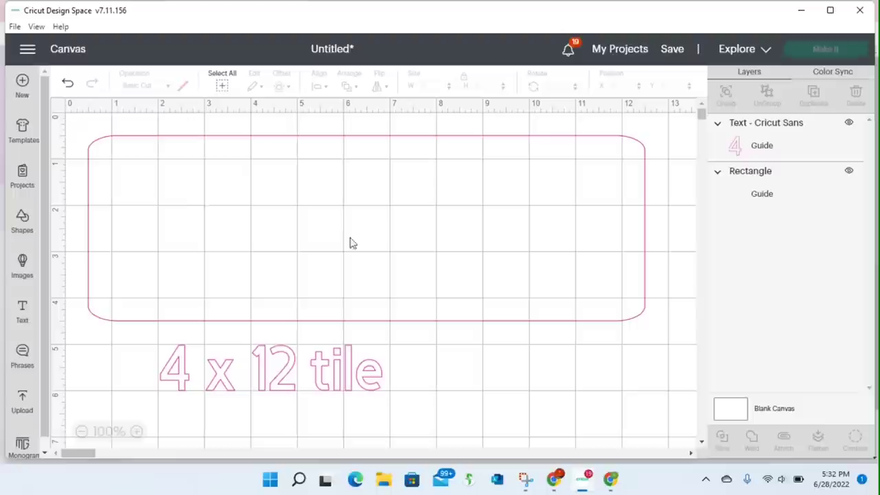
left_click(227, 249)
Add the couple's names as text, enlarge them across the rectangle's top, then attach and weld.
left_click(23, 313)
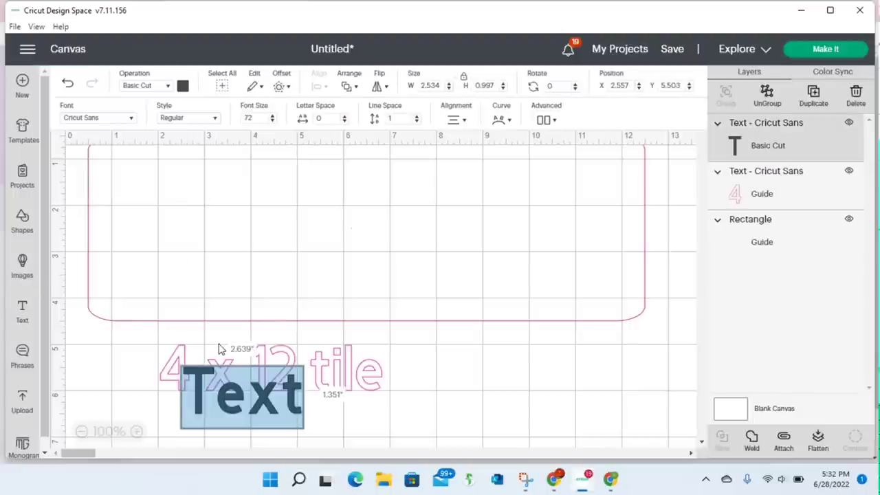
type("Peter")
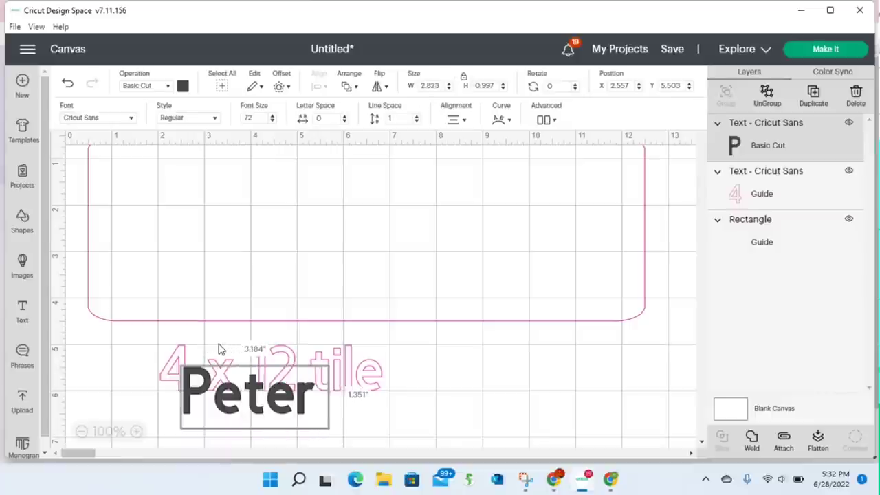
type(" & Del onda")
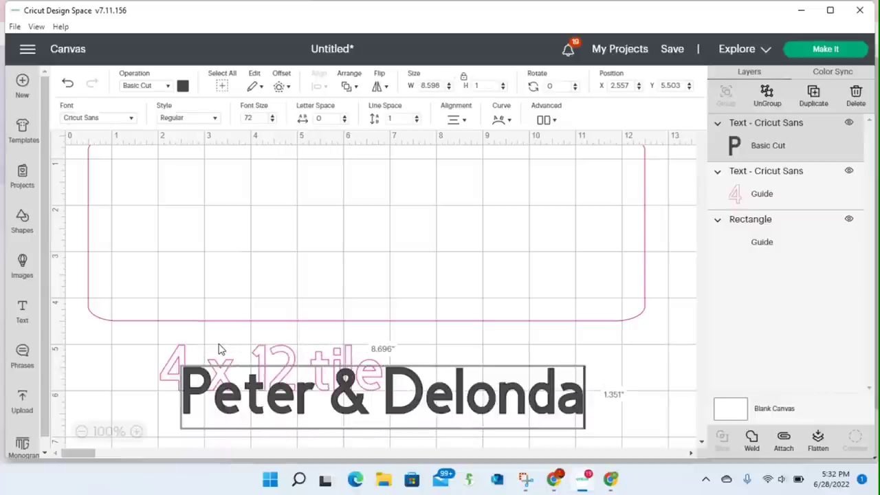
left_click(613, 355)
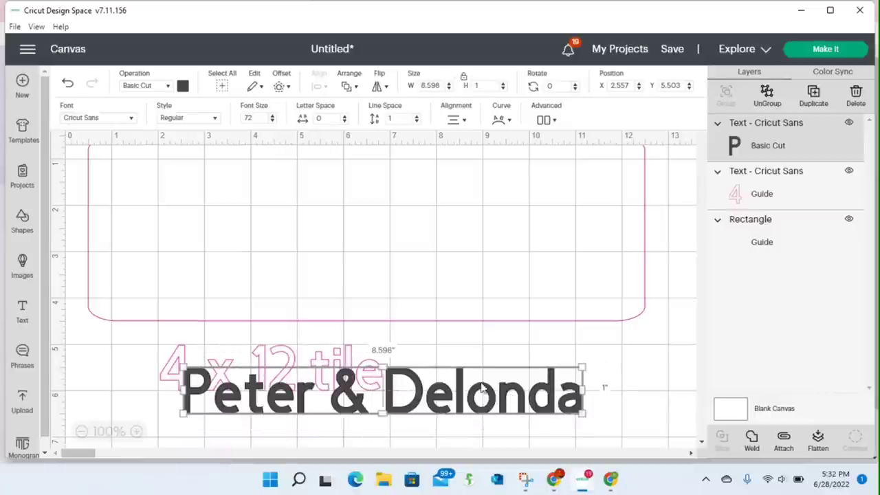
left_click_drag(441, 392, 352, 184)
left_click_drag(493, 208, 641, 227)
left_click_drag(462, 232, 460, 244)
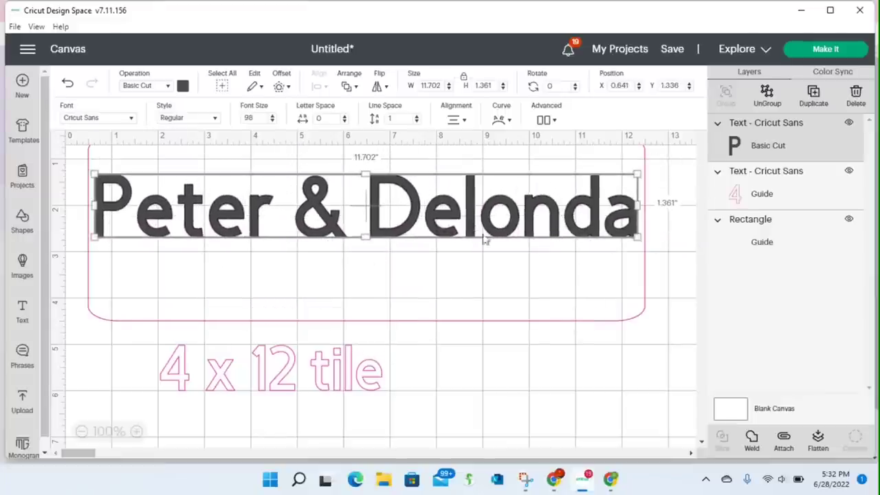
left_click(782, 444)
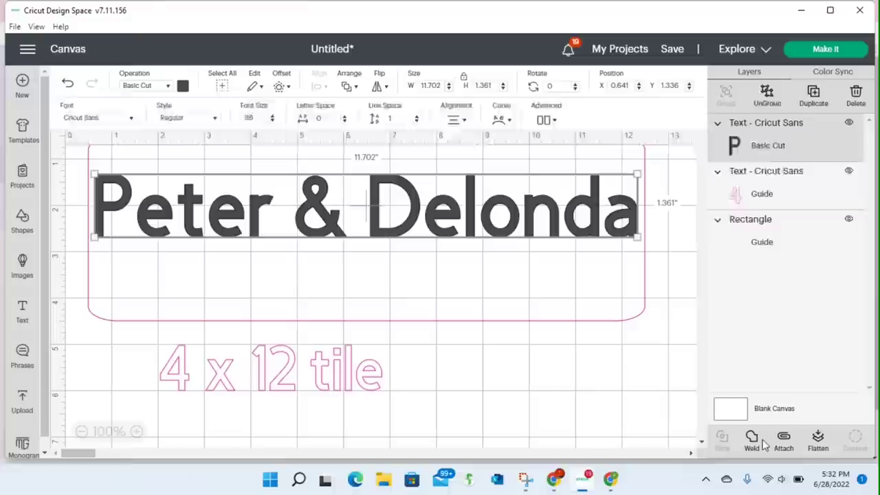
left_click(752, 442)
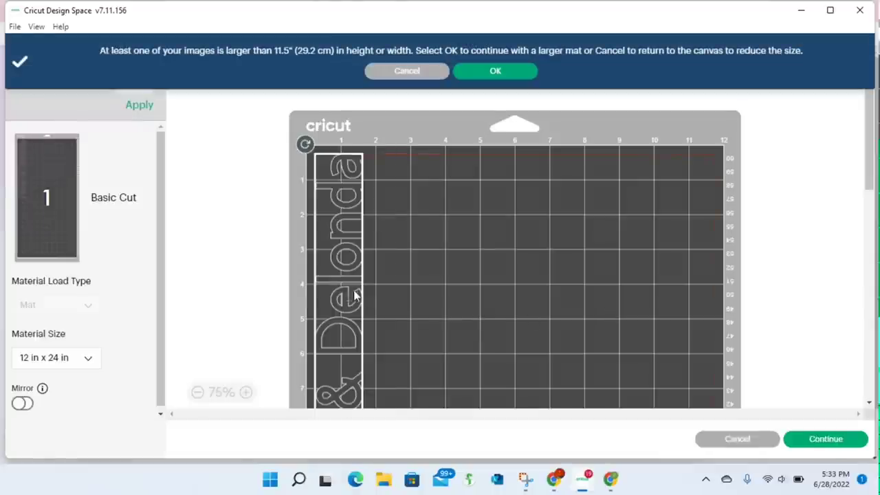
Shift the name design slightly right on the mat, then return to the canvas.
mouse_move(352, 296)
left_mouse_down()
mouse_move(418, 296)
mouse_move(357, 307)
left_mouse_up()
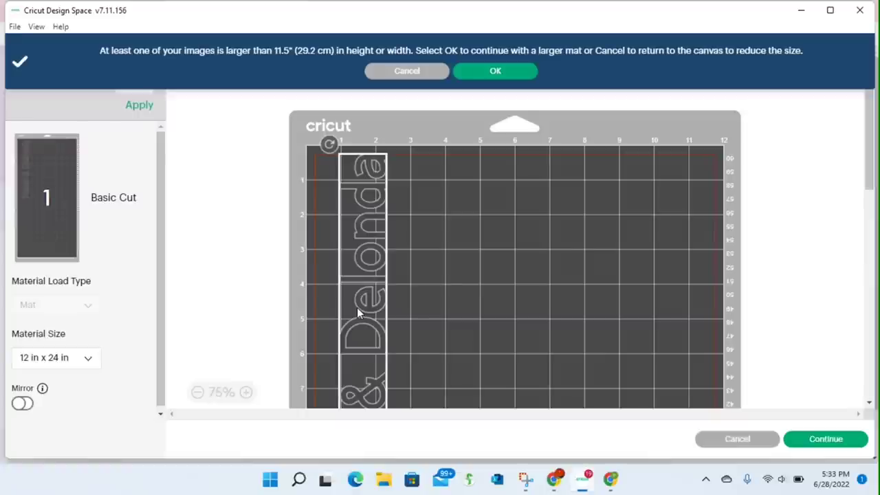
left_click(407, 71)
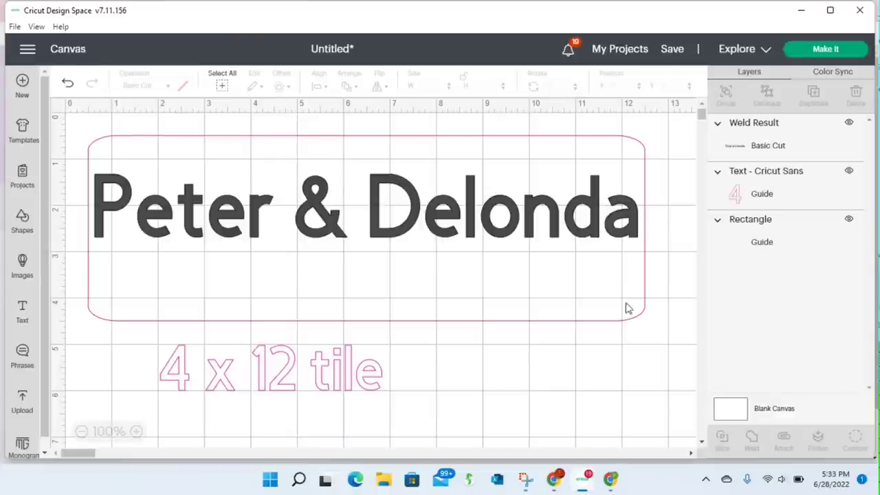
Delete the welded names and save the project as '4 x 12 tile guide'.
left_click(508, 212)
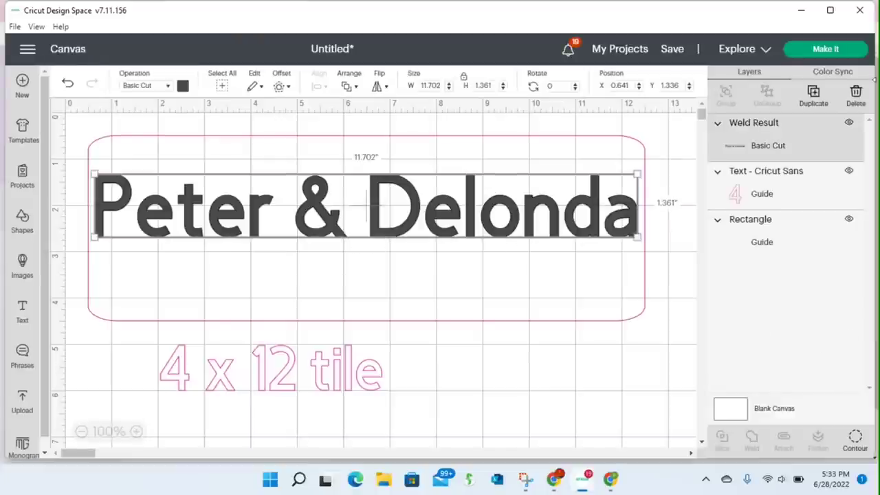
left_click(856, 93)
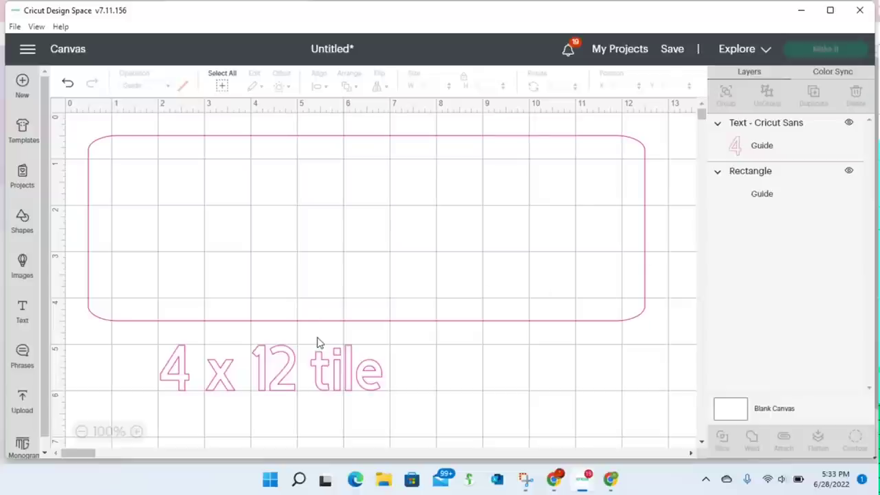
left_click(673, 49)
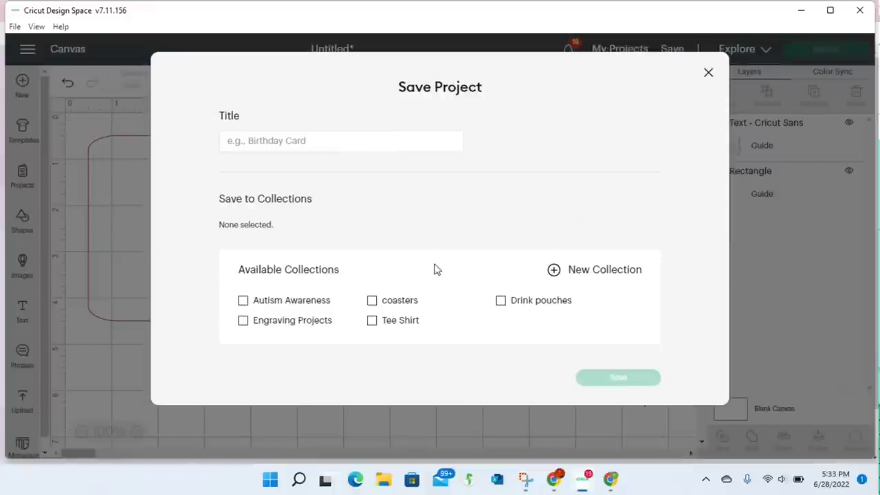
left_click(262, 144)
type("4 x 12 ti")
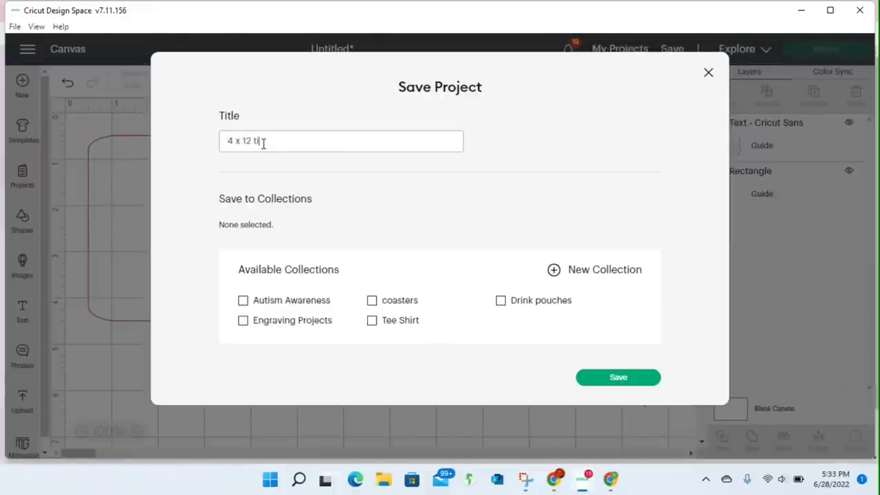
type("le guide")
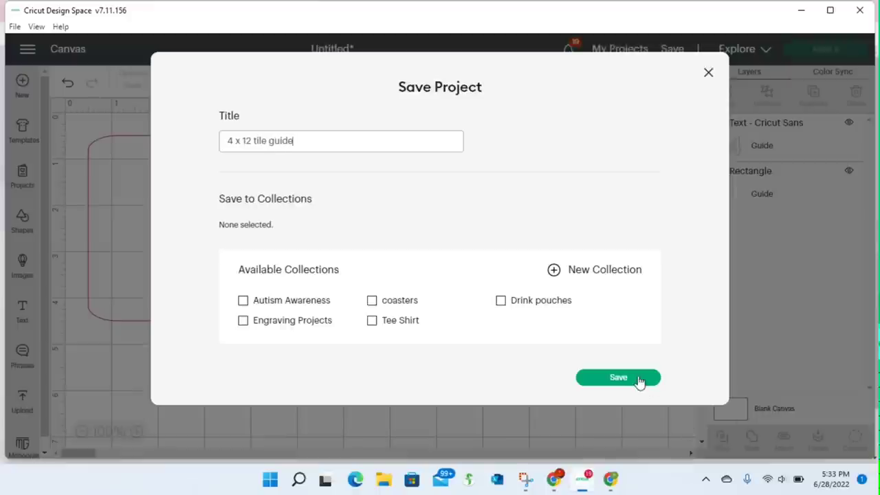
left_click(637, 380)
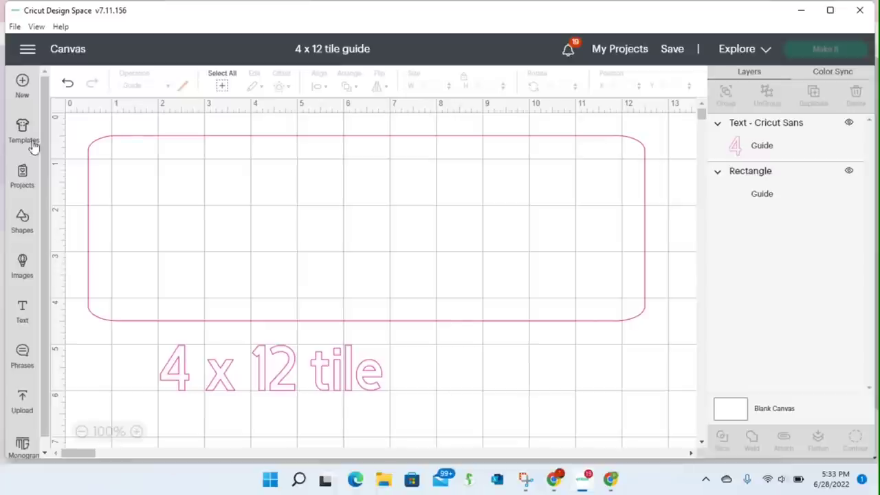
Start a new blank project and add a square from Shapes.
left_click(22, 82)
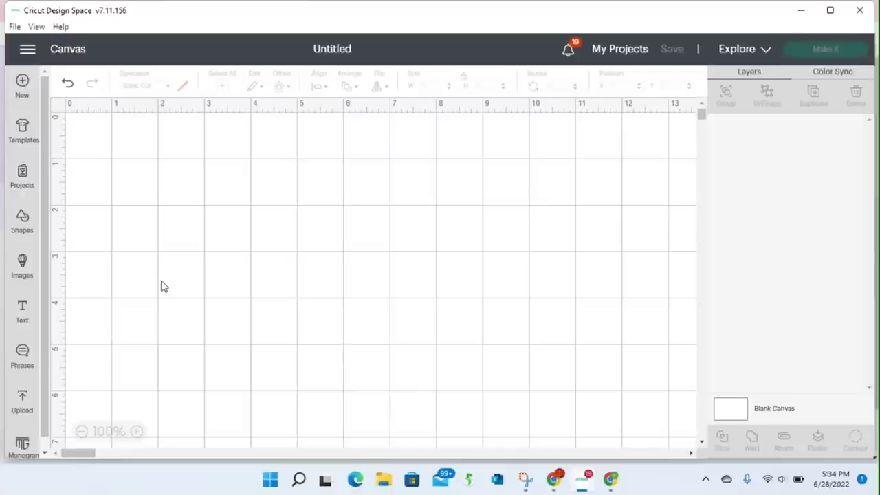
left_click(23, 222)
left_click(88, 359)
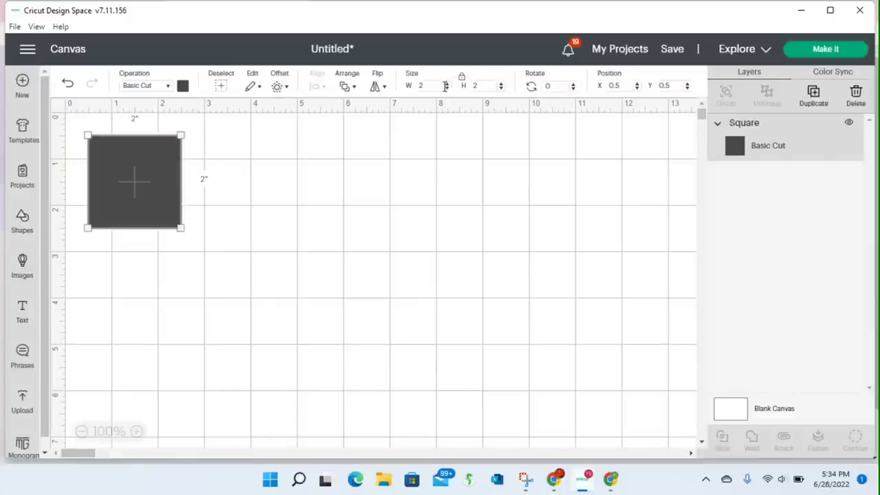
Unlock proportions, resize the square to 6.75 by 9.75 inches, and move it slightly right.
left_click(463, 79)
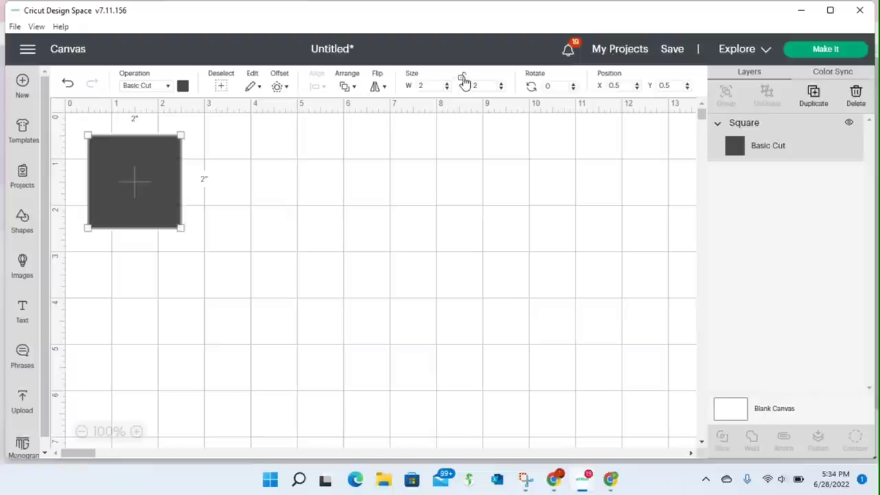
left_click(427, 83)
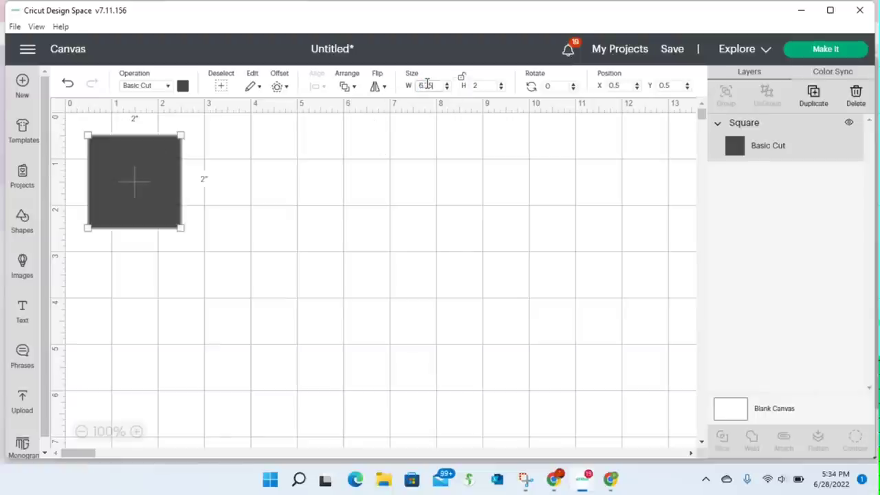
type("6.75")
key("Return")
left_click(486, 84)
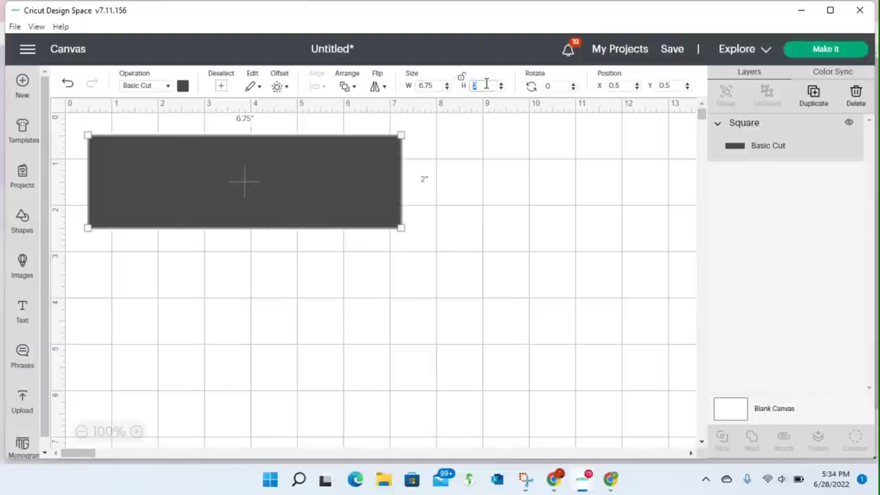
type("9.75")
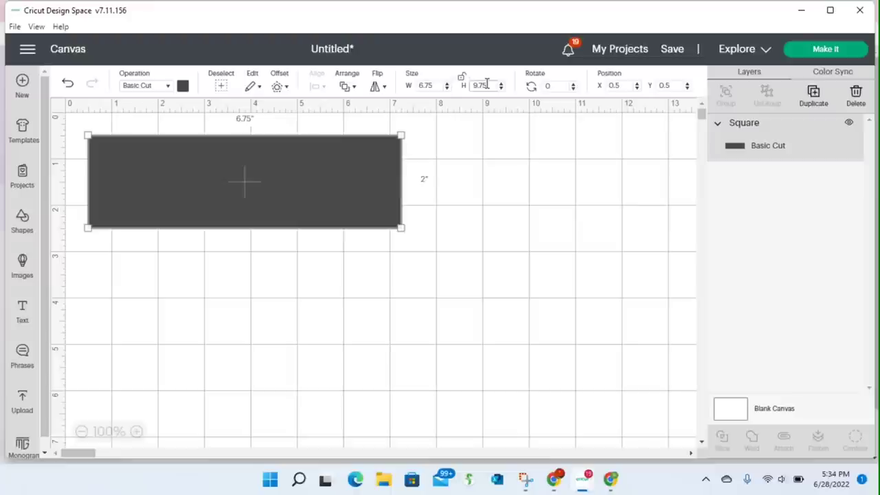
key("Return")
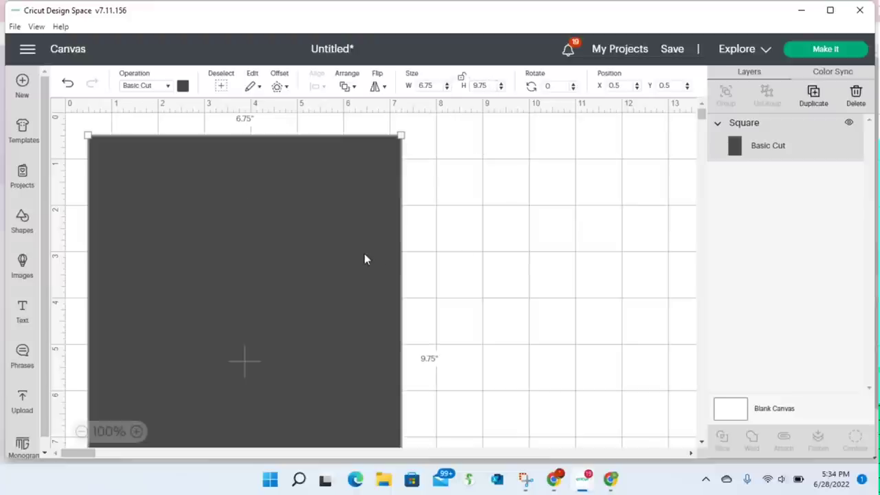
left_click_drag(342, 260, 390, 259)
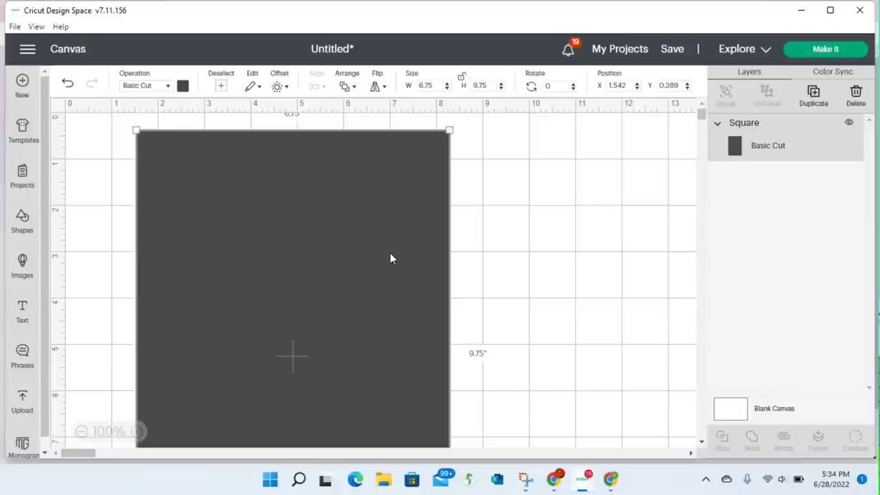
Set the 6.75 by 9.75 inch rectangle's operation to Guide.
left_click(168, 85)
left_click(163, 244)
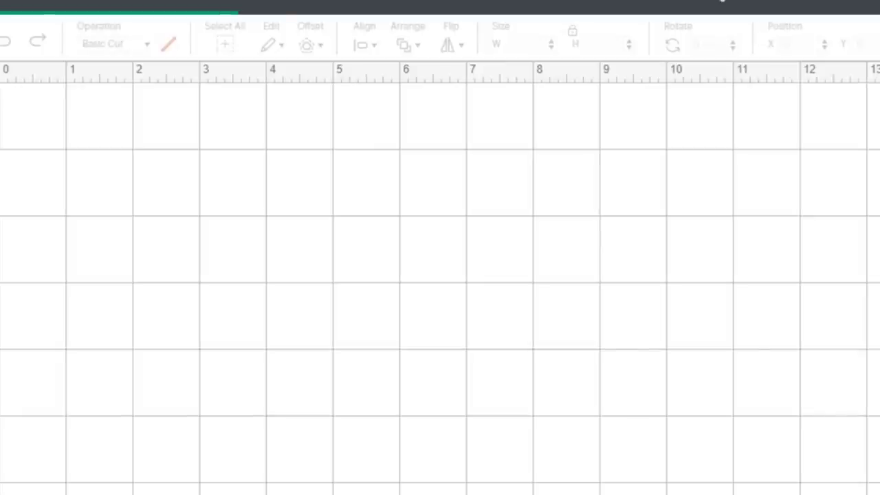
Add a text line of a person's name followed by 'loves to craft.', fixing the typo.
key("t")
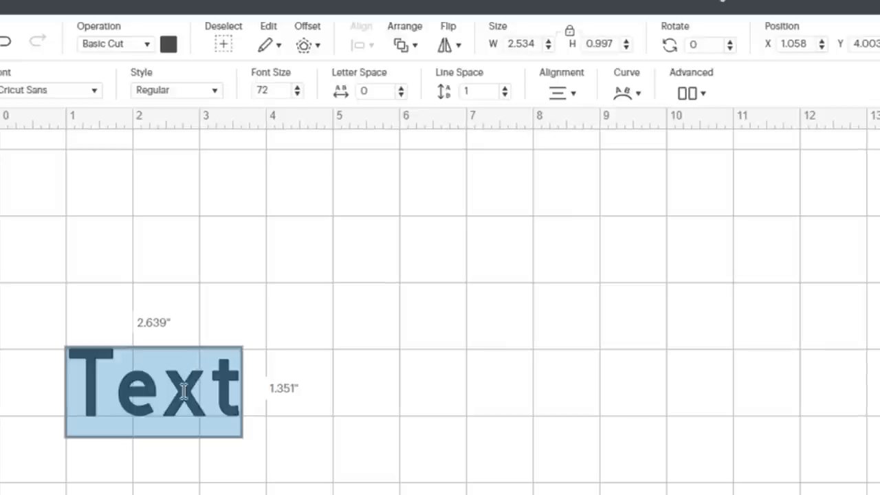
type("D")
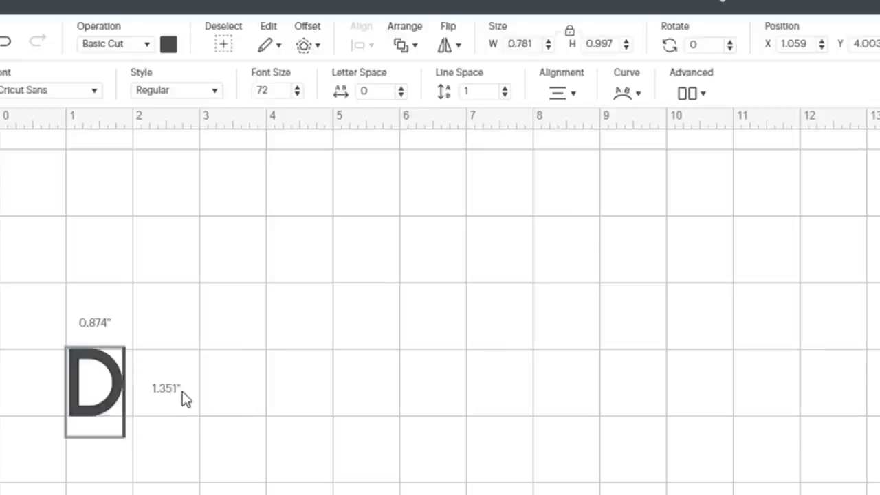
type("elonda lovwa")
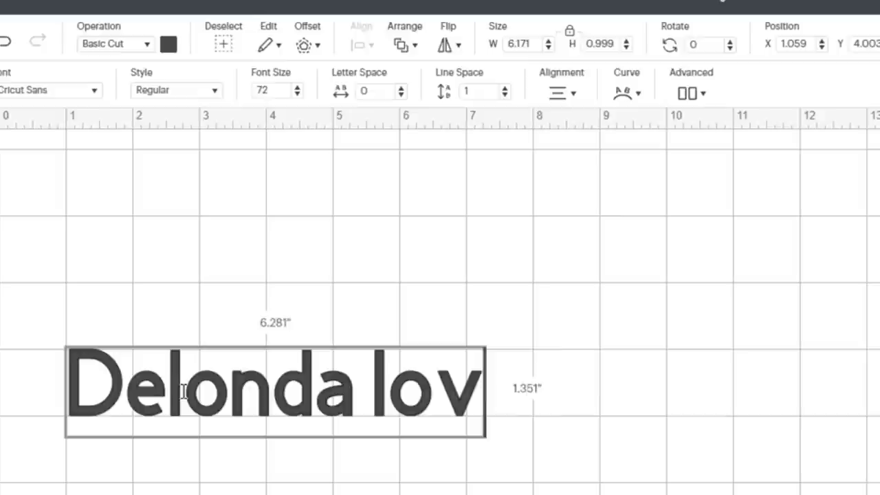
key("BackSpace")
key("BackSpace")
type("es to cra")
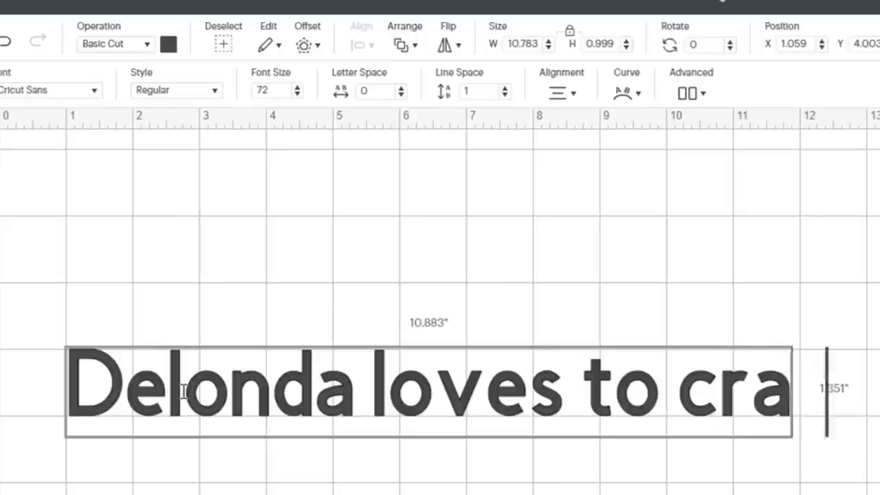
type("ft.")
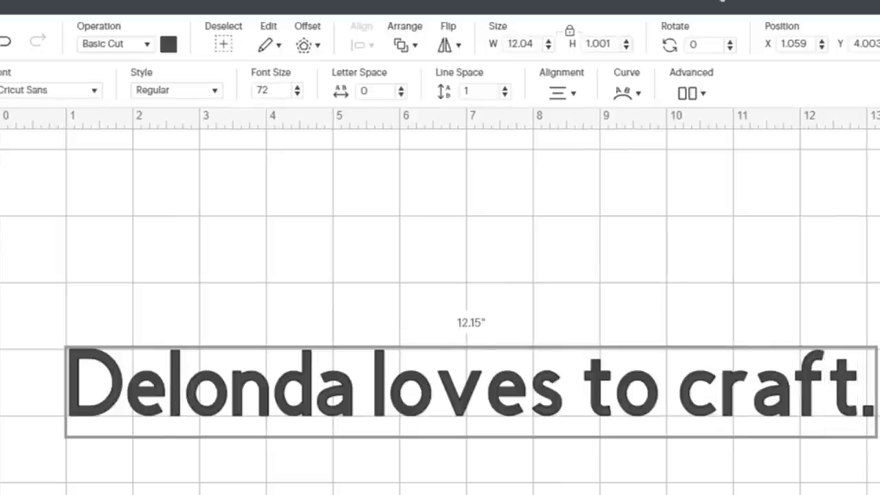
key("ctrl+minus")
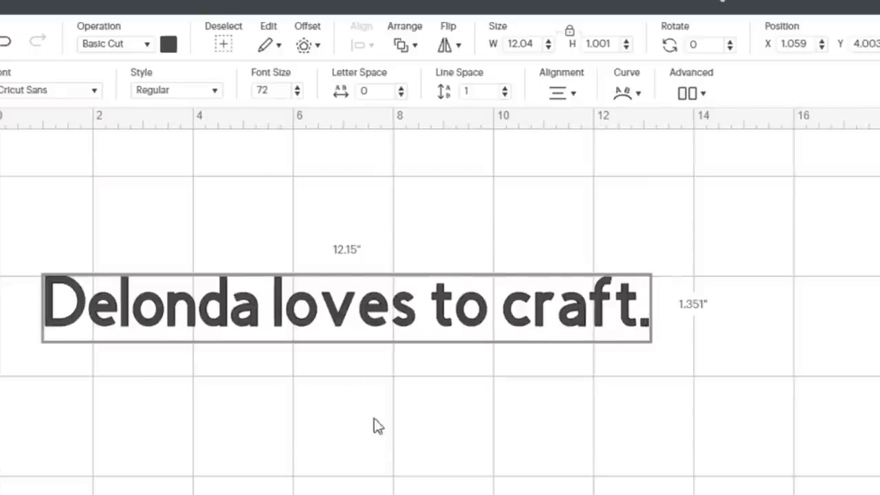
left_click(403, 443)
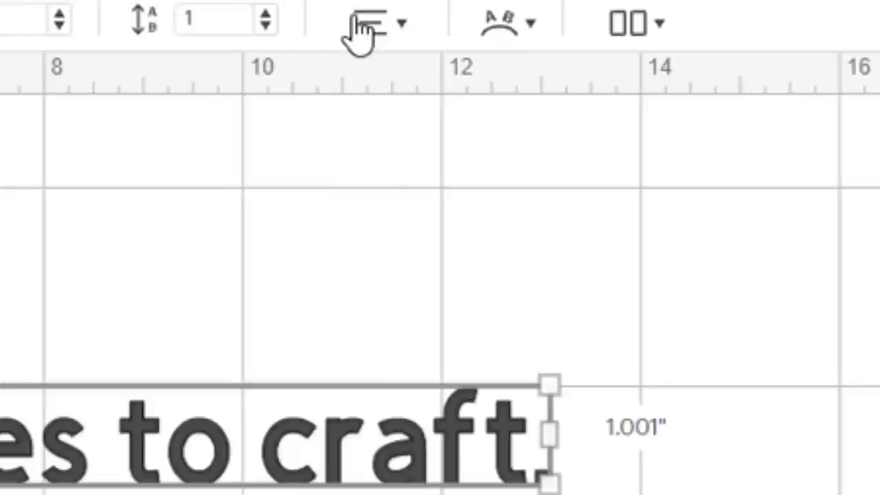
left_click(398, 24)
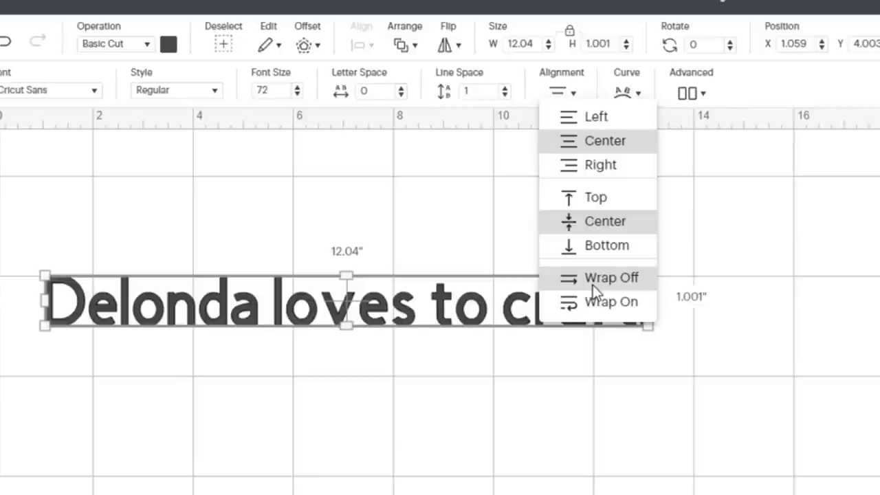
left_click(533, 401)
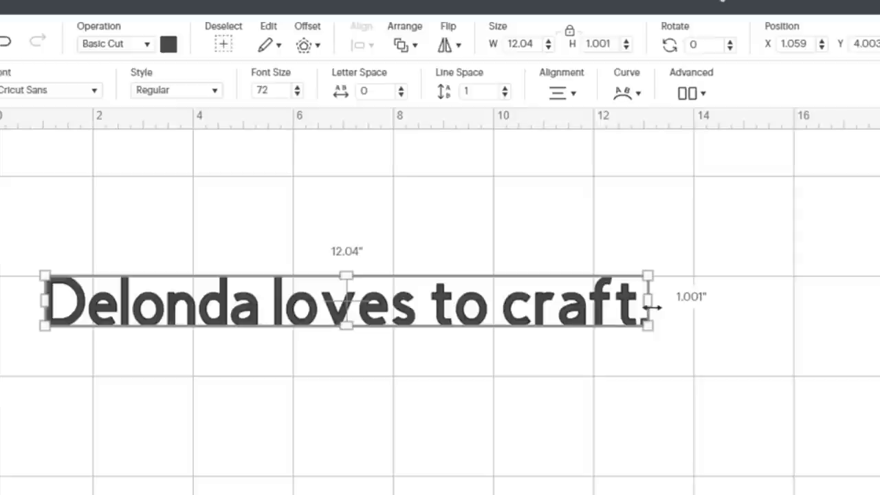
Narrow the text box to about 6.5 inches so the sentence wraps onto three centered lines.
left_click_drag(650, 303, 366, 313)
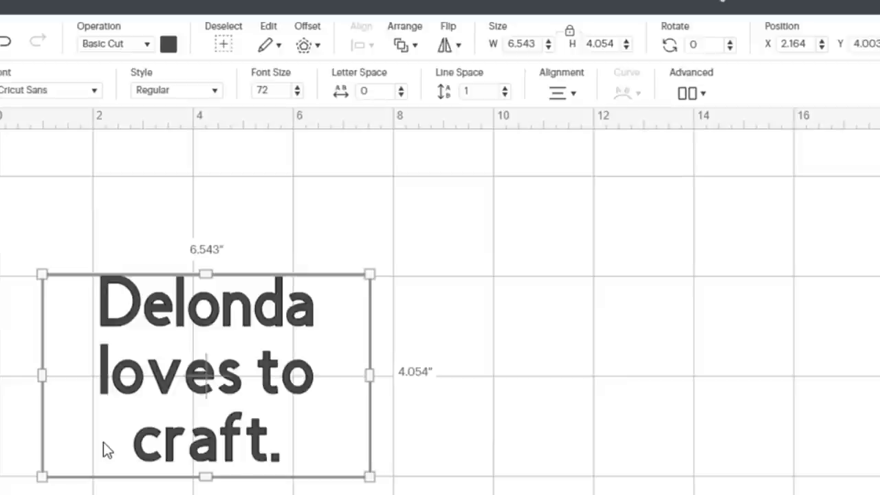
left_click(576, 97)
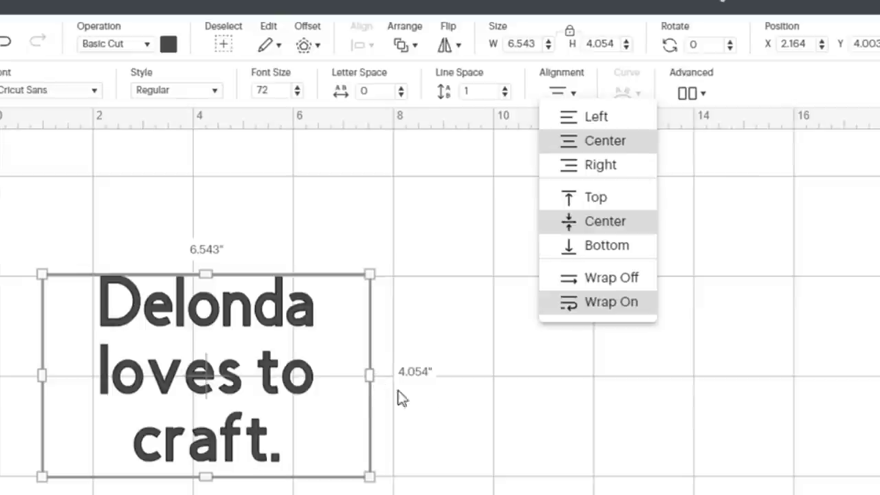
left_click(477, 426)
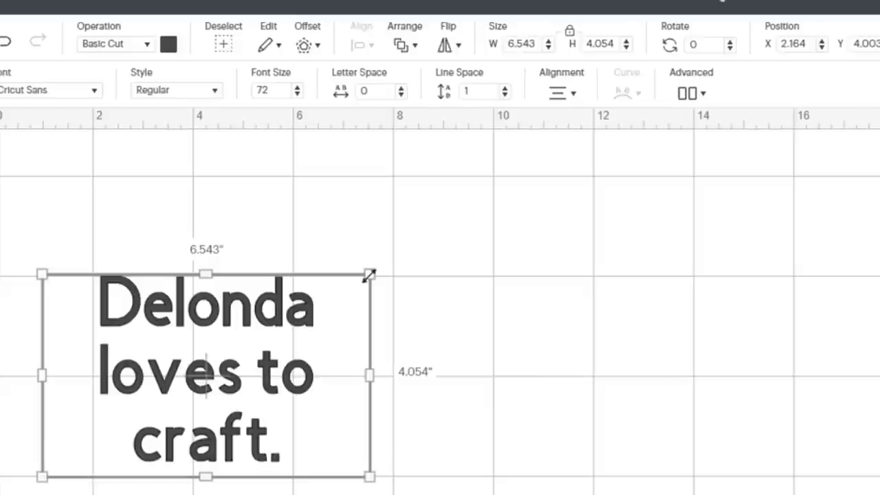
Resize the 'loves to craft.' sentence to 9.351 by 5.794 inches (font size 102.9).
left_click_drag(369, 275, 391, 262)
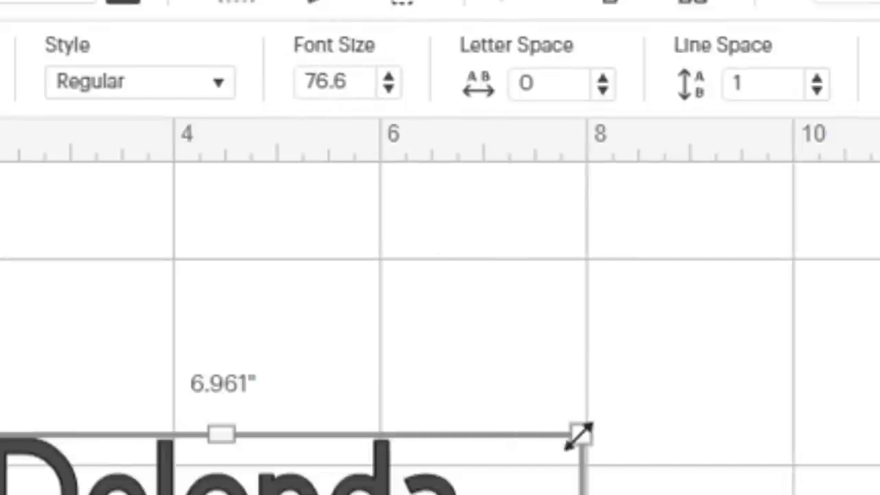
left_click_drag(579, 435, 741, 303)
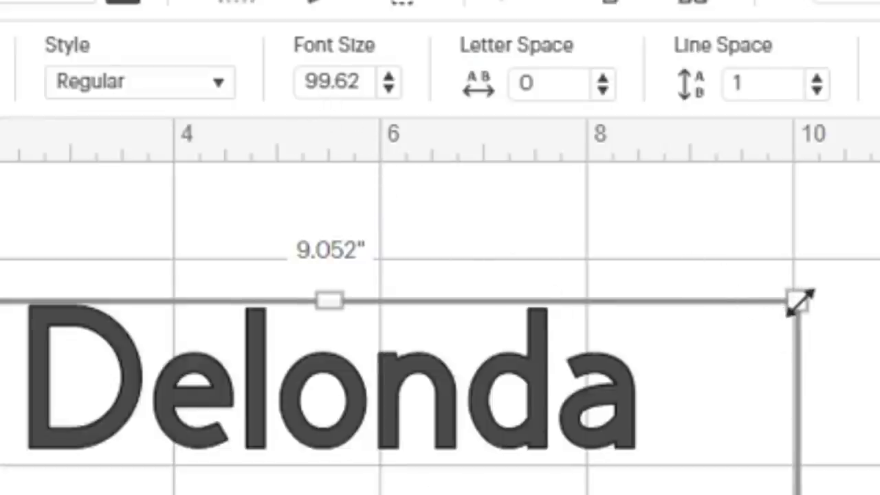
left_click_drag(796, 300, 879, 225)
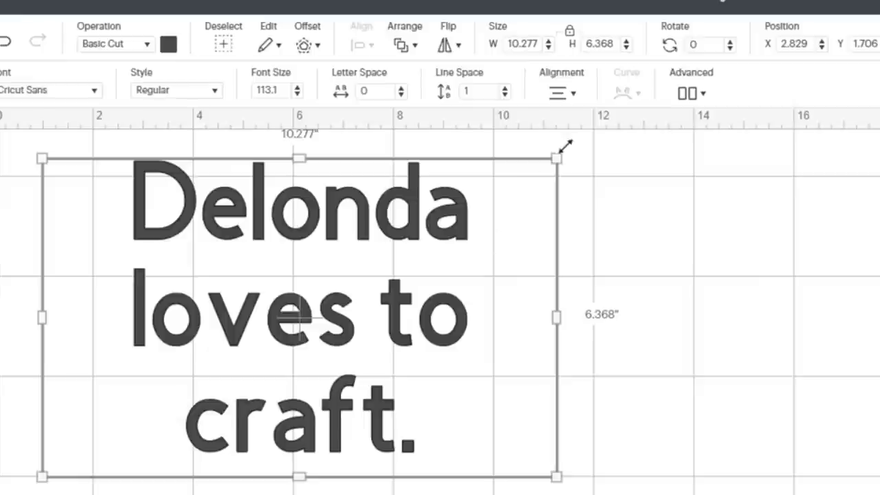
left_click_drag(559, 158, 320, 304)
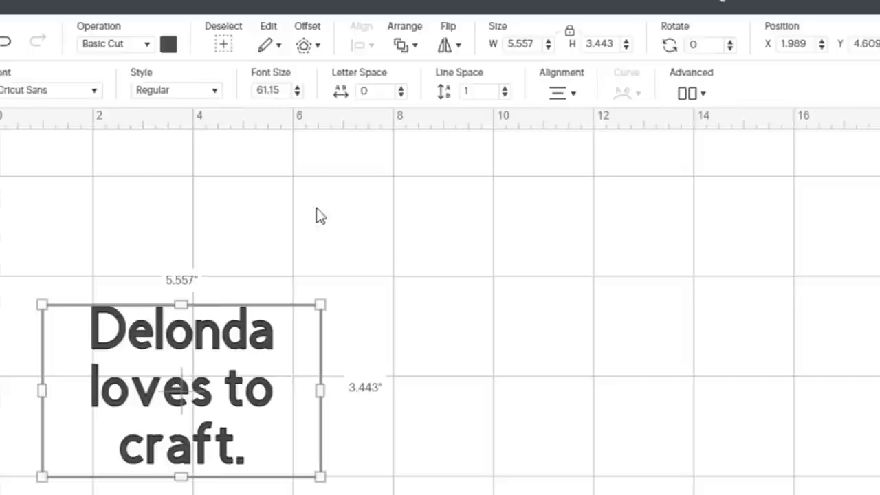
left_click_drag(320, 304, 470, 191)
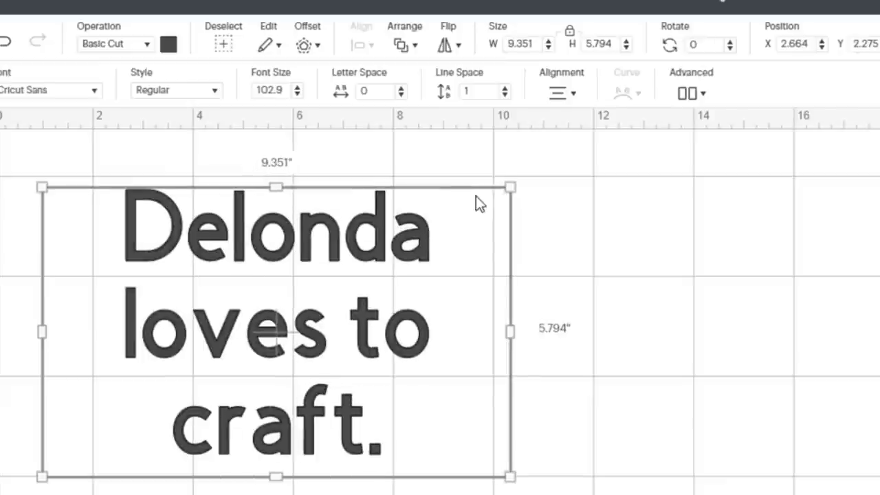
left_click(619, 261)
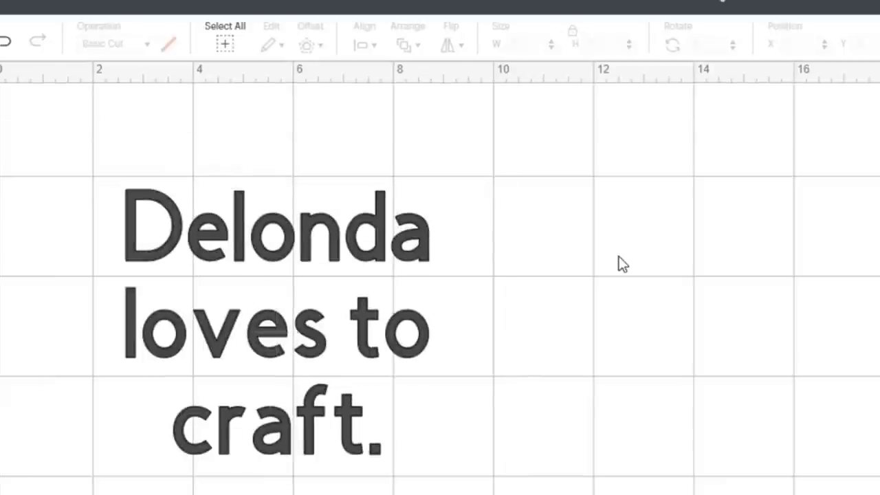
Ungroup the sentence text into three separate line layers.
left_click(359, 246)
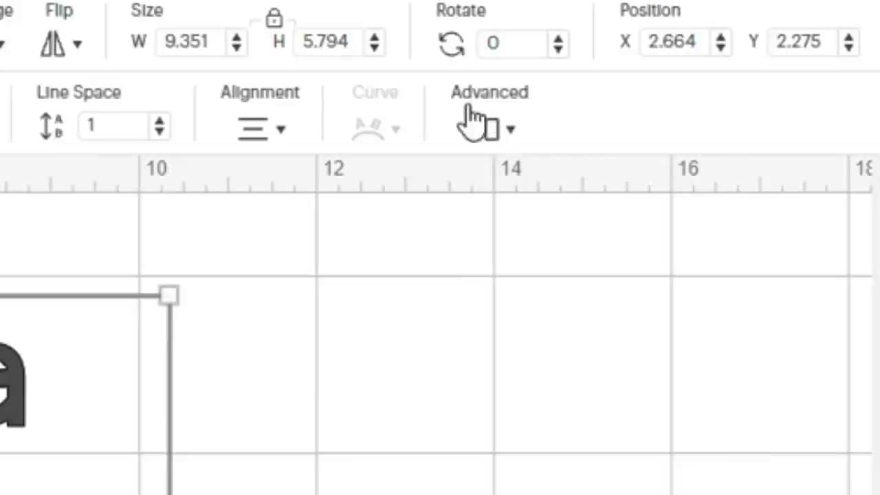
left_click(514, 132)
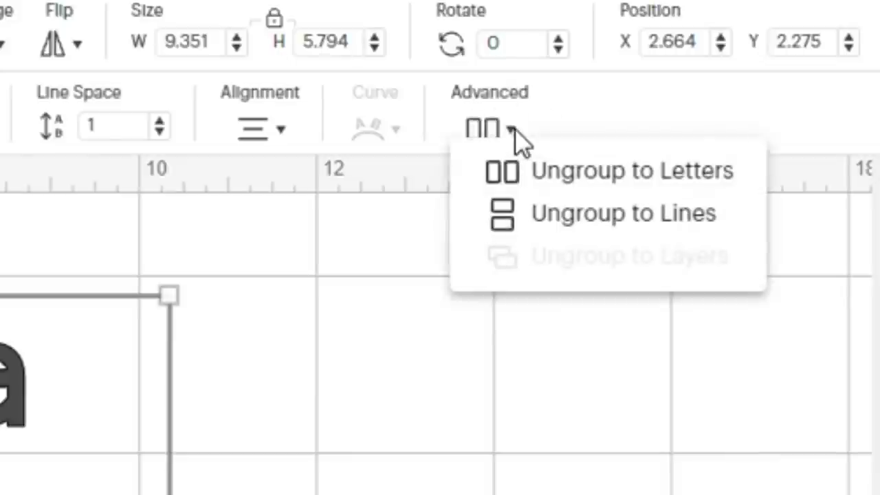
left_click(582, 219)
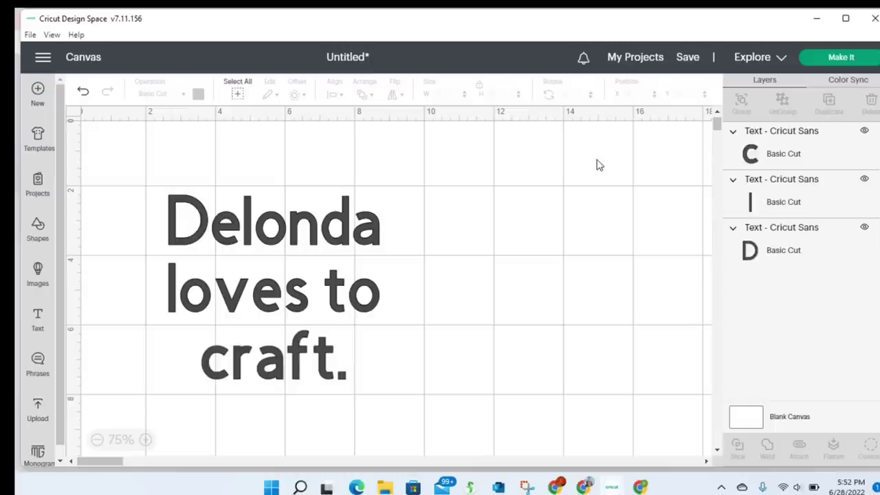
Nudge the 'loves to' line slightly upward and adjust the 'craft.' line's position.
left_click(764, 156)
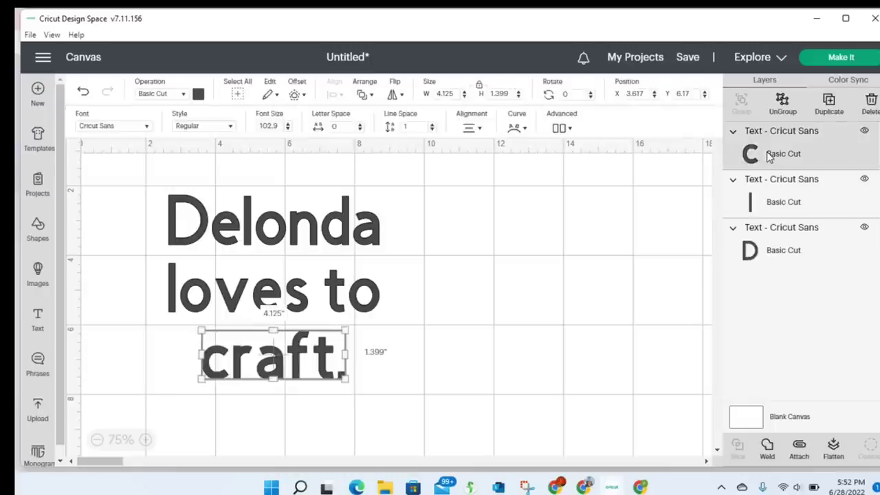
left_click(778, 206)
left_click(776, 250)
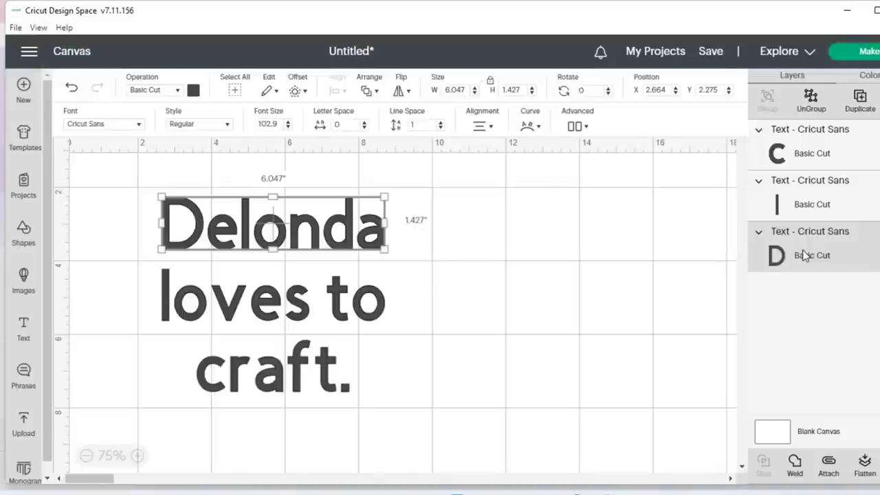
left_click(828, 156)
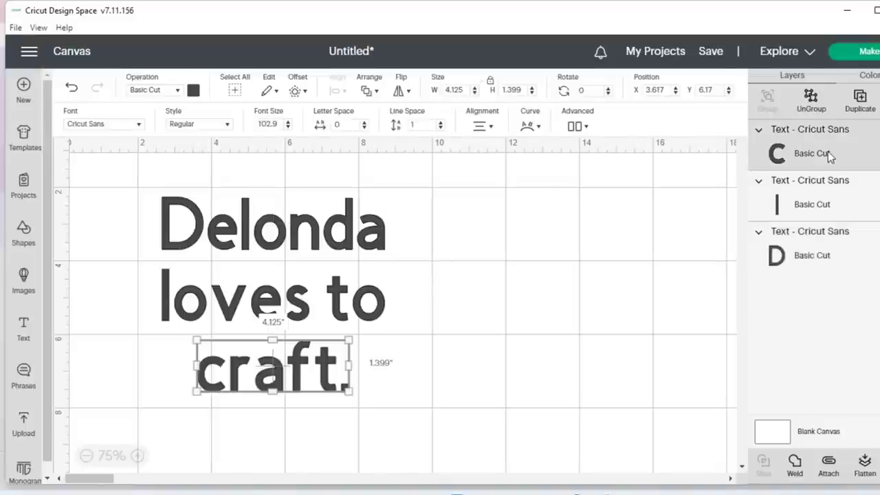
left_click(811, 192)
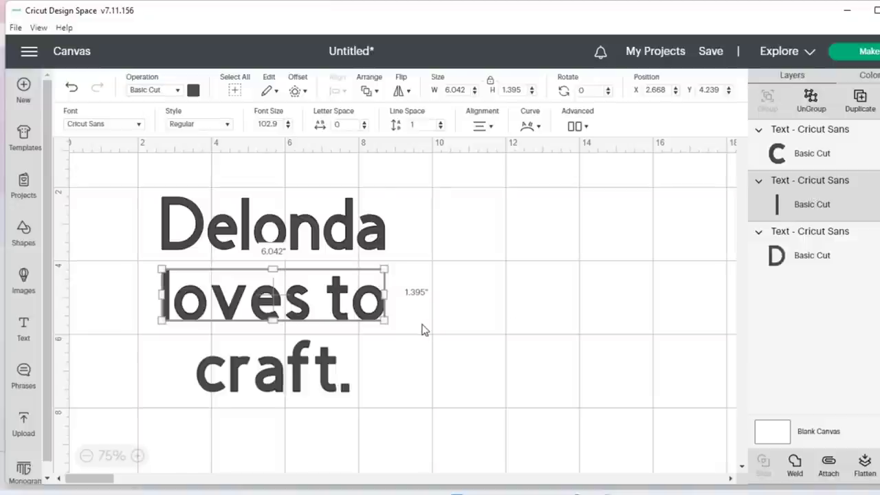
key("Up")
key("Up")
key("Up")
key("Up")
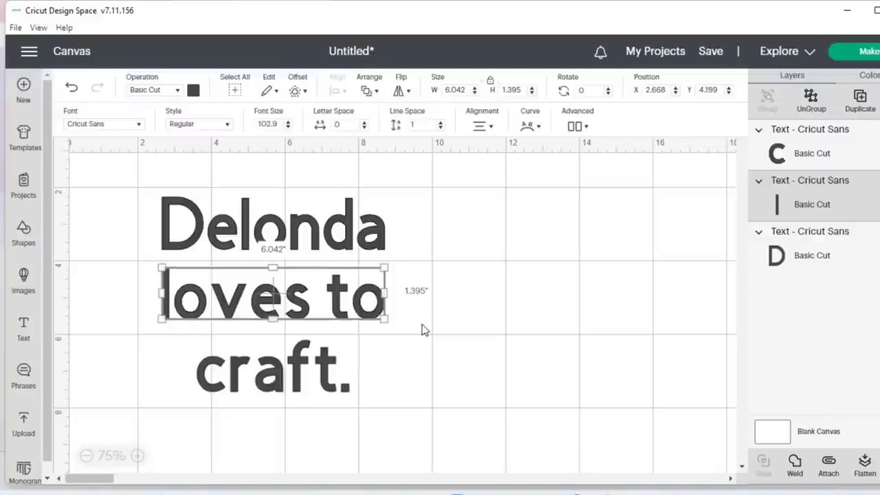
key("Up")
key("Up")
key("Up")
key("Up")
key("Up")
key("Up")
key("Up")
key("Up")
key("Up")
key("Up")
key("Up")
key("Up")
key("Up")
key("Up")
key("Up")
key("Up")
key("Up")
key("Up")
key("Up")
key("Up")
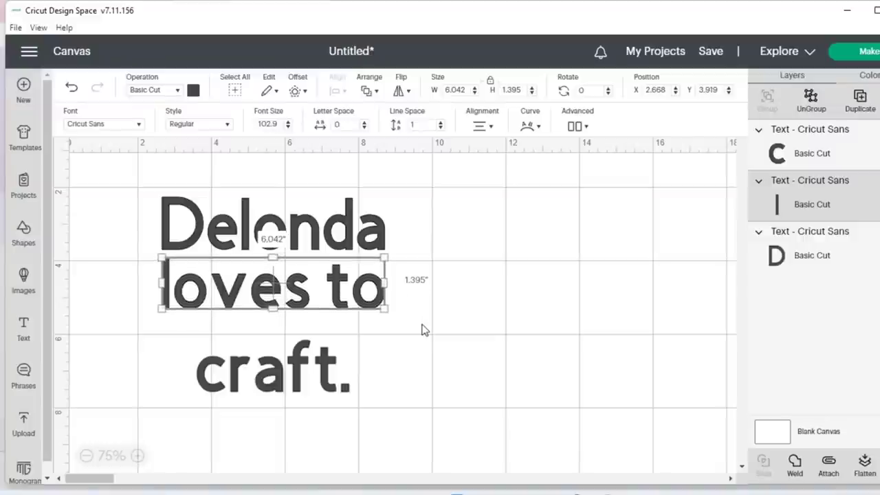
key("Up")
key("Up")
key("Up")
key("Up")
key("Up")
key("Down")
key("Down")
key("Down")
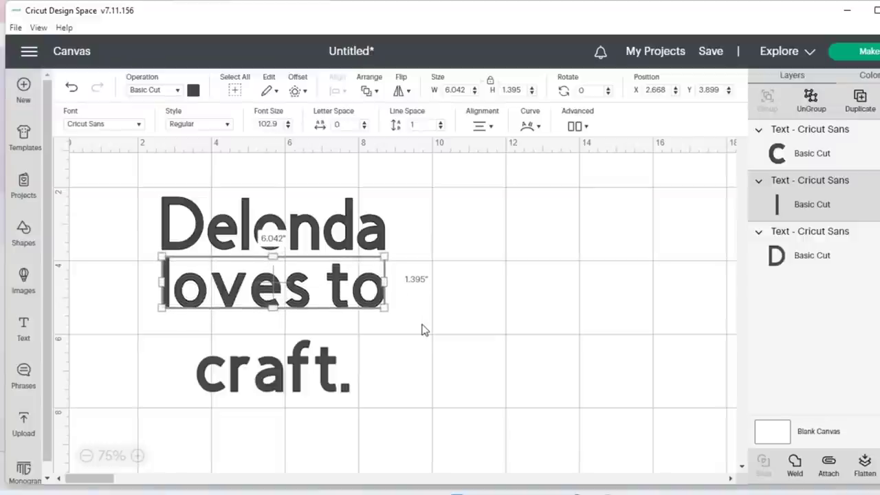
key("Down")
key("Down")
key("Down")
key("Down")
key("Down")
key("Down")
key("Down")
key("Down")
key("Down")
key("Down")
key("Down")
key("Down")
key("Down")
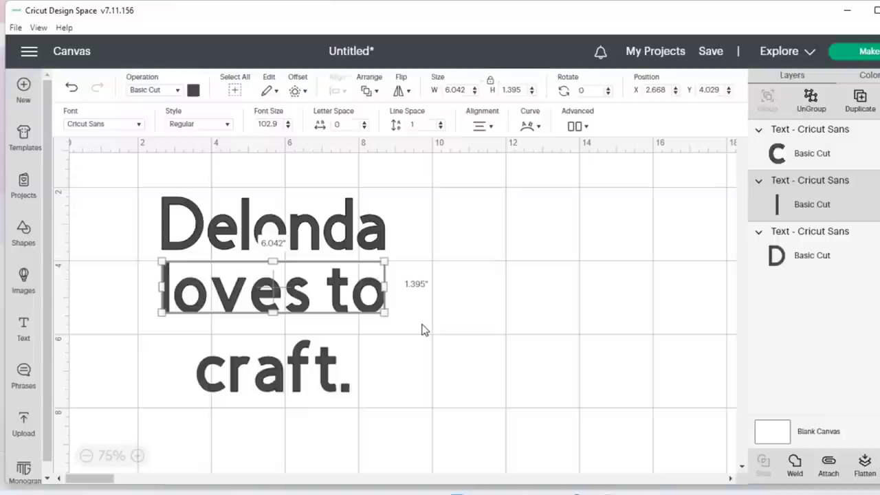
left_click_drag(310, 348, 294, 361)
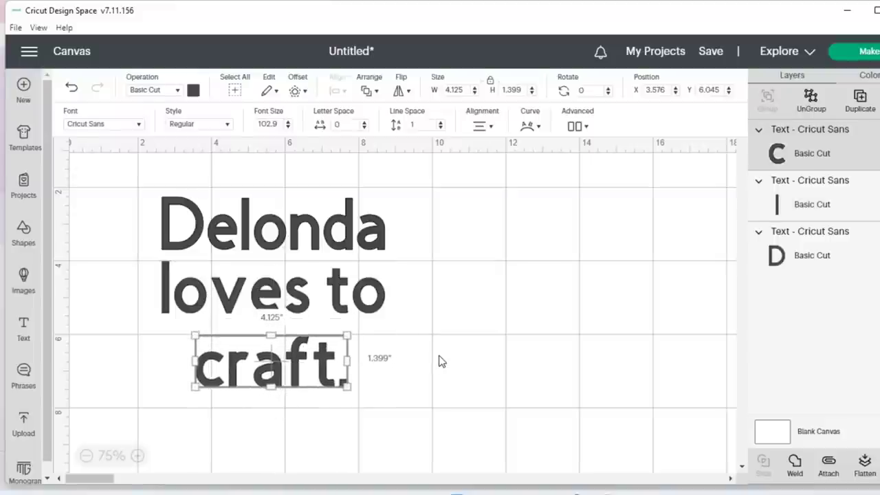
Add a new text box and move it to the upper right of the canvas.
left_click(578, 125)
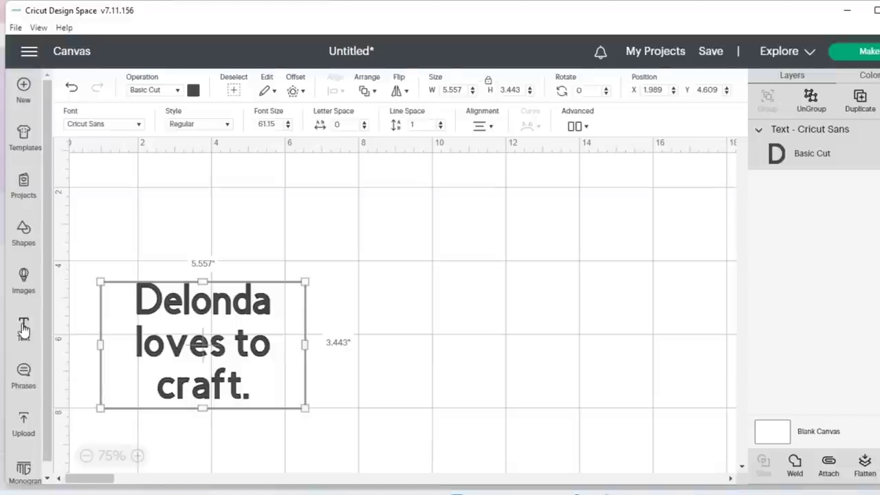
left_click(23, 328)
left_click(233, 218)
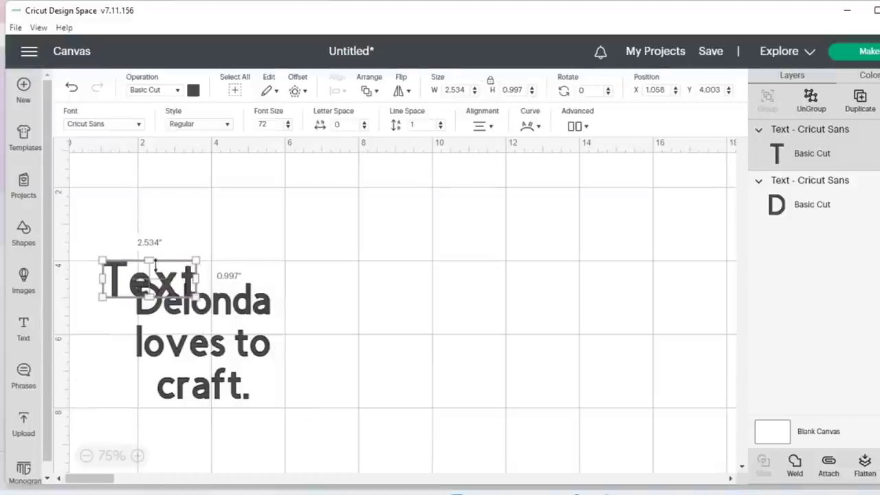
left_click_drag(173, 271, 505, 206)
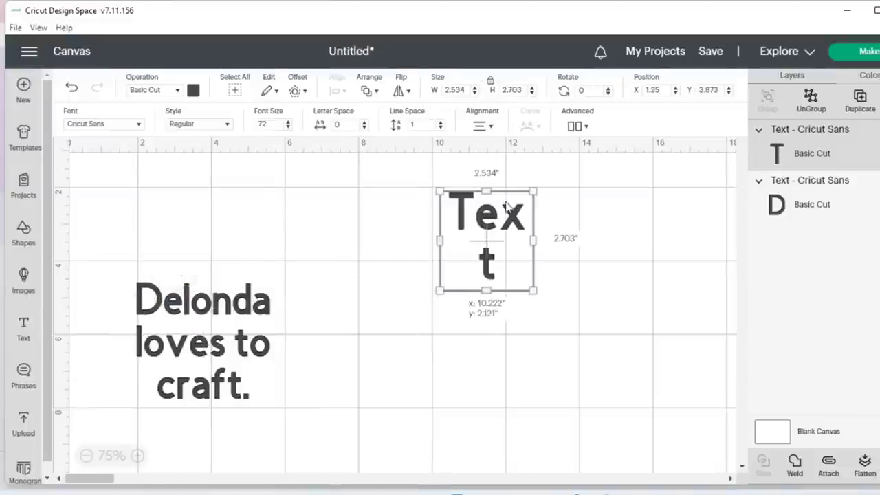
Replace the placeholder with 'I can type.' and widen the box so it wraps onto two lines.
double_click(484, 224)
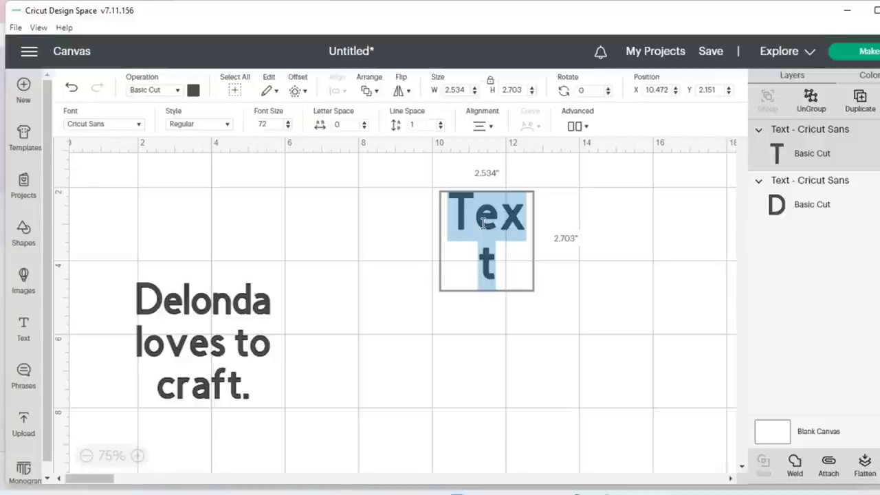
type("I can type")
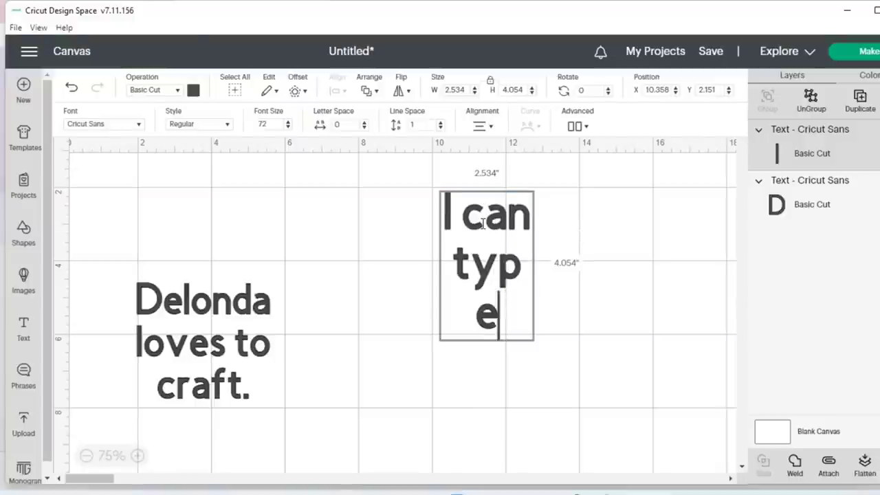
type(".")
left_click(578, 286)
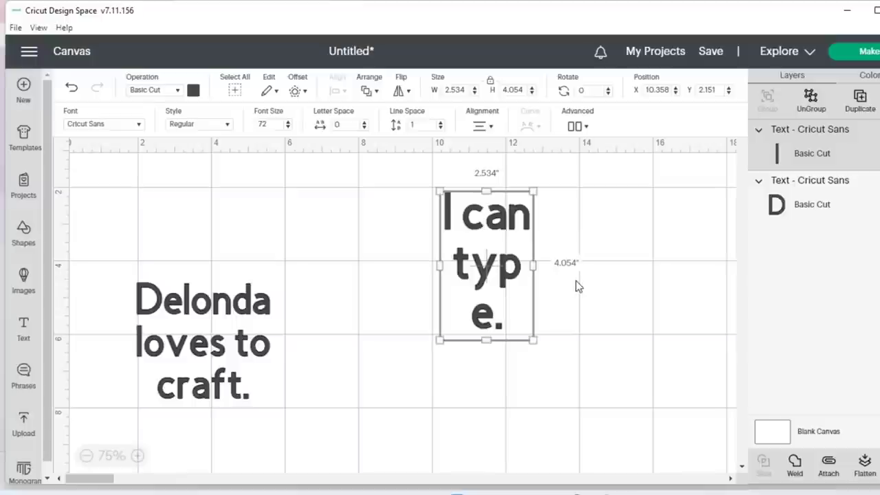
left_click_drag(531, 264, 572, 264)
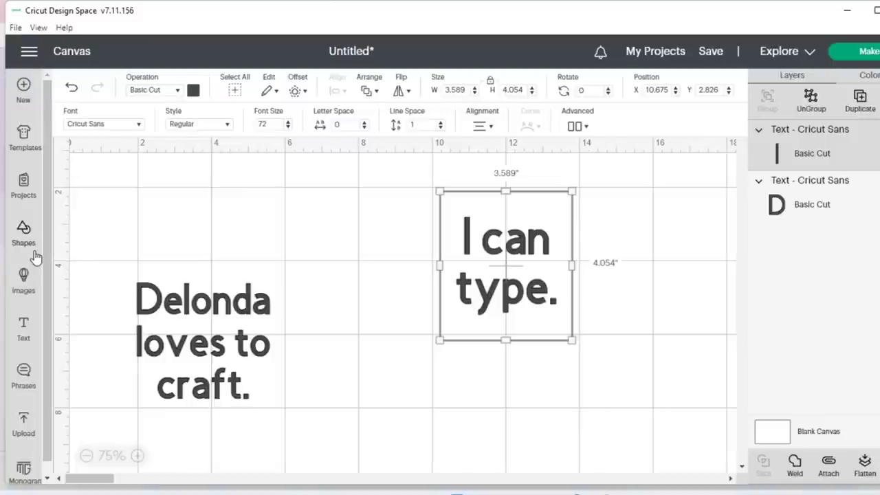
Search the image library for 'koala' and add the grey sitting koala.
left_click(24, 279)
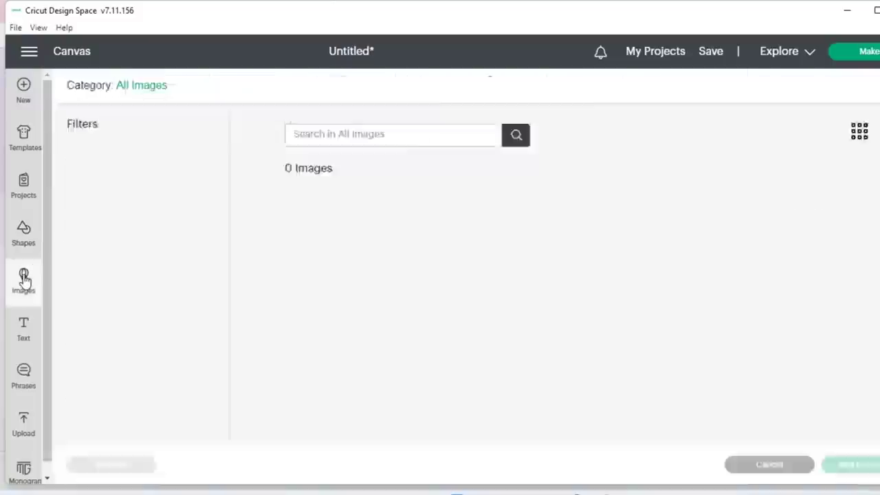
left_click(421, 138)
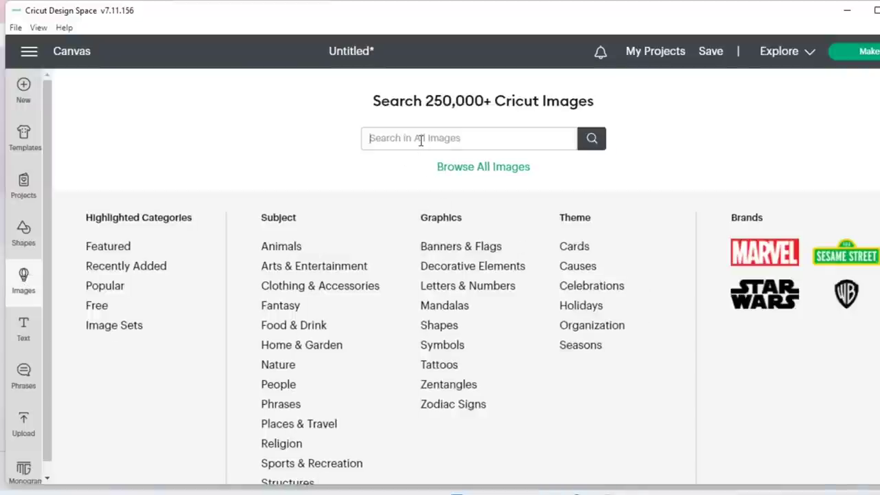
type("koala")
key("Return")
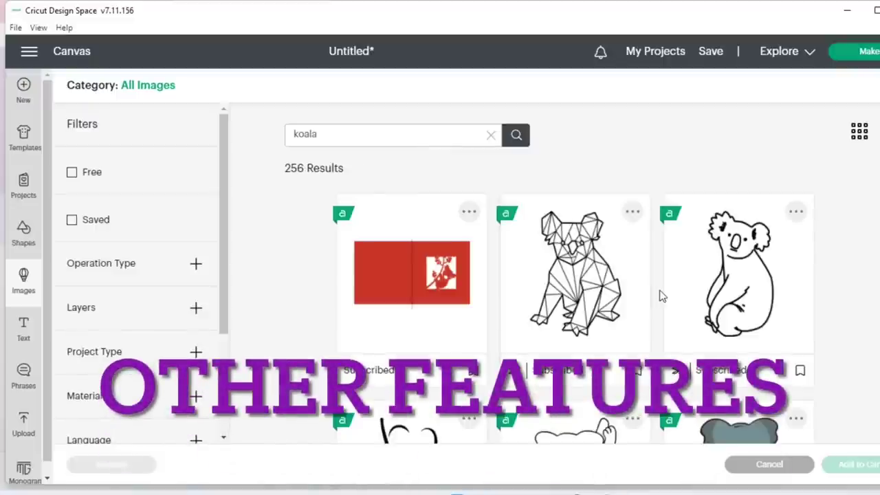
scroll(660, 296, "down", 2)
left_click(730, 349)
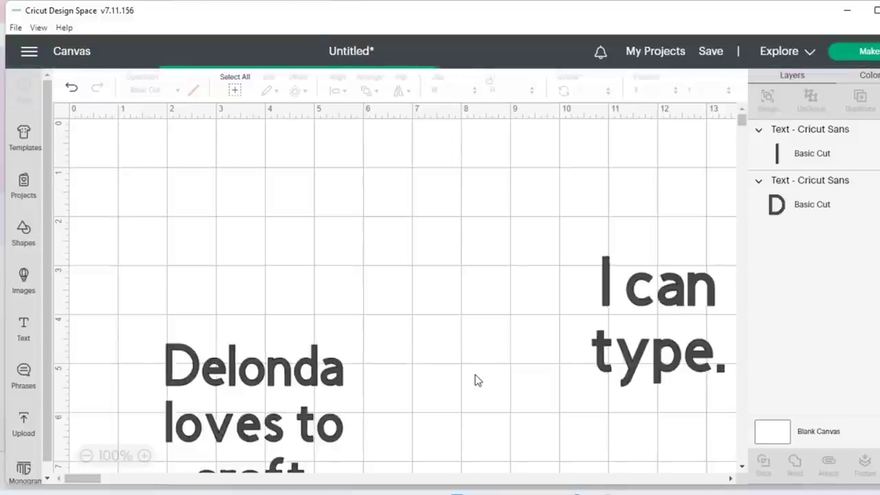
Delete the sentence text and the 'I can type.' text, then move the koala right.
left_click(285, 413)
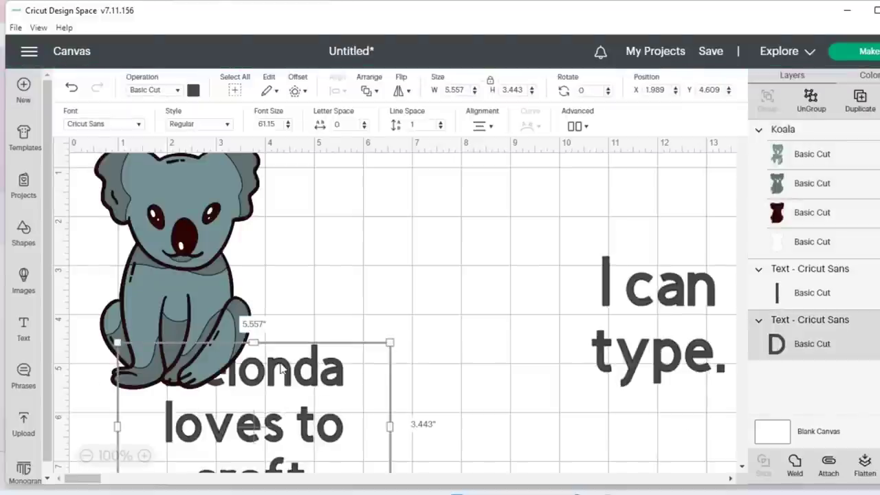
key("Delete")
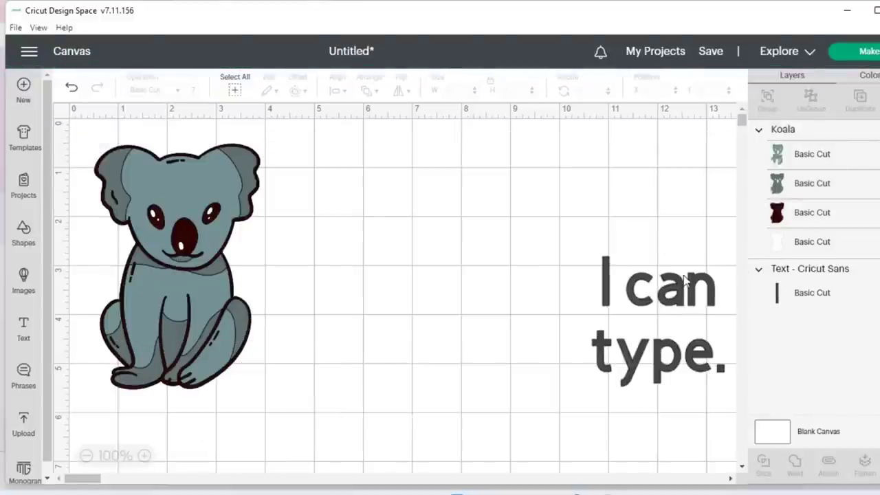
left_click(807, 288)
key("Delete")
left_click_drag(207, 238, 340, 243)
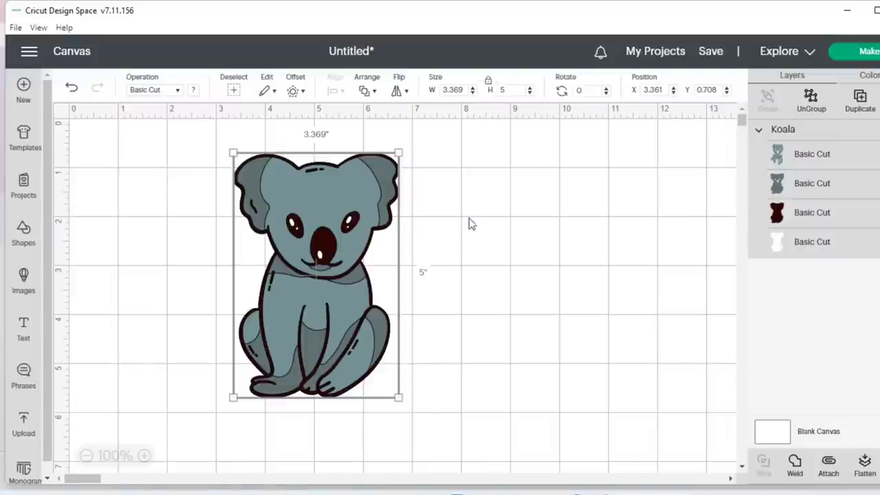
Scale the koala from its corner handles to exactly 2.6 by 3.859 inches.
left_click_drag(399, 398, 405, 406)
left_click_drag(473, 494, 449, 494)
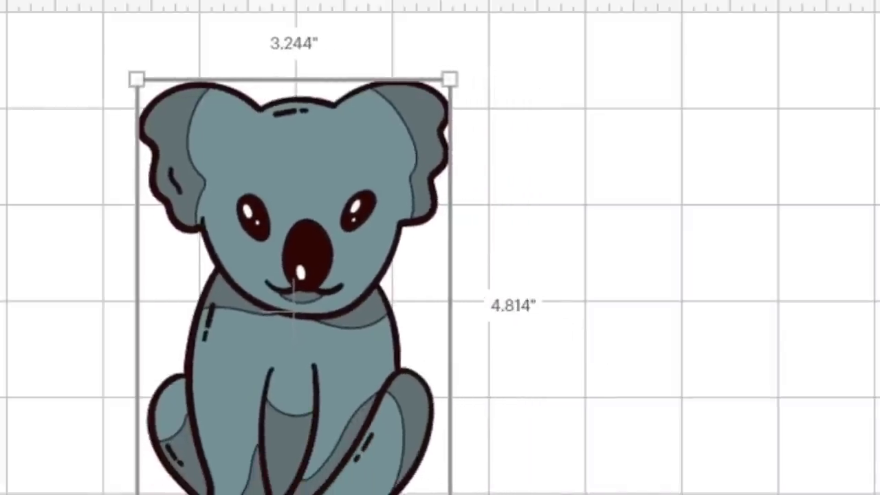
left_click(480, 179)
left_click(359, 200)
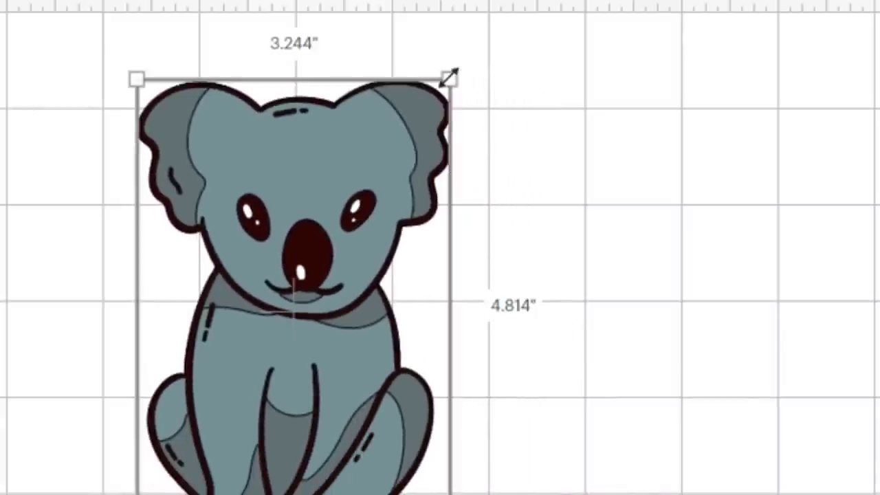
left_click_drag(448, 78, 400, 160)
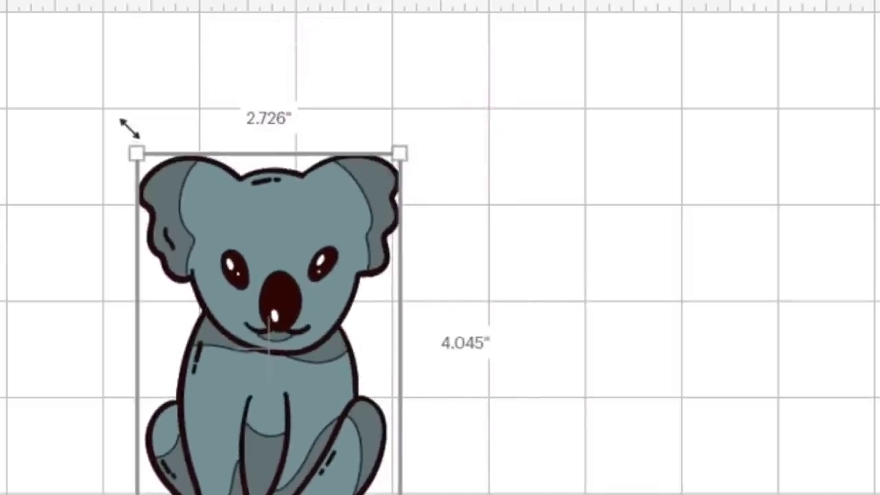
mouse_move(133, 155)
left_mouse_down()
mouse_move(71, 87)
mouse_move(64, 44)
mouse_move(130, 143)
left_mouse_up()
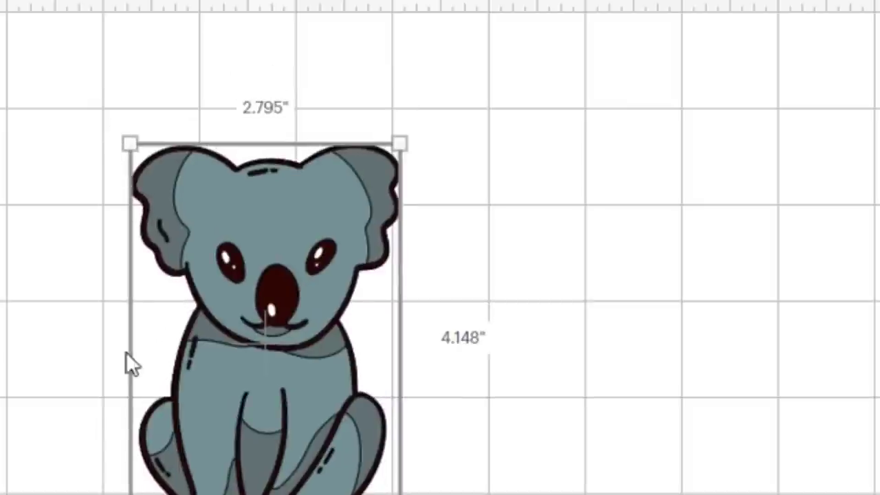
mouse_move(130, 494)
left_mouse_down()
mouse_move(11, 494)
mouse_move(132, 494)
left_mouse_up()
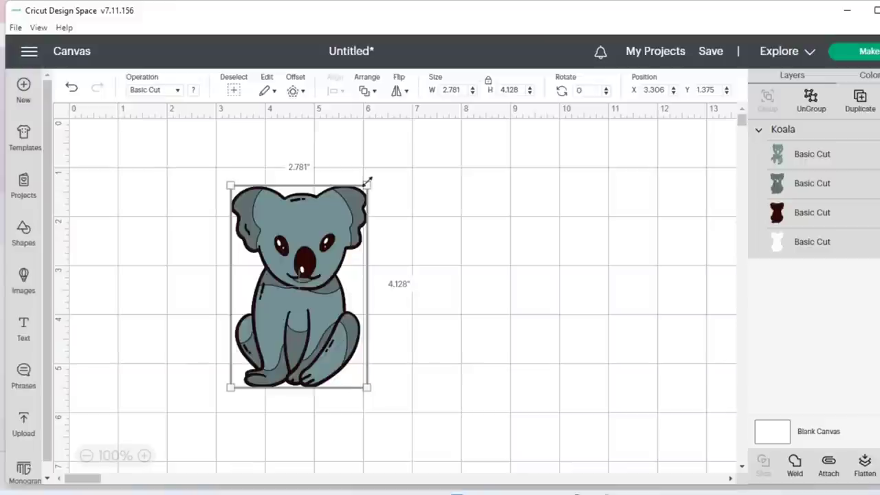
mouse_move(367, 182)
left_mouse_down()
mouse_move(394, 145)
mouse_move(367, 186)
mouse_move(403, 147)
mouse_move(358, 198)
left_mouse_up()
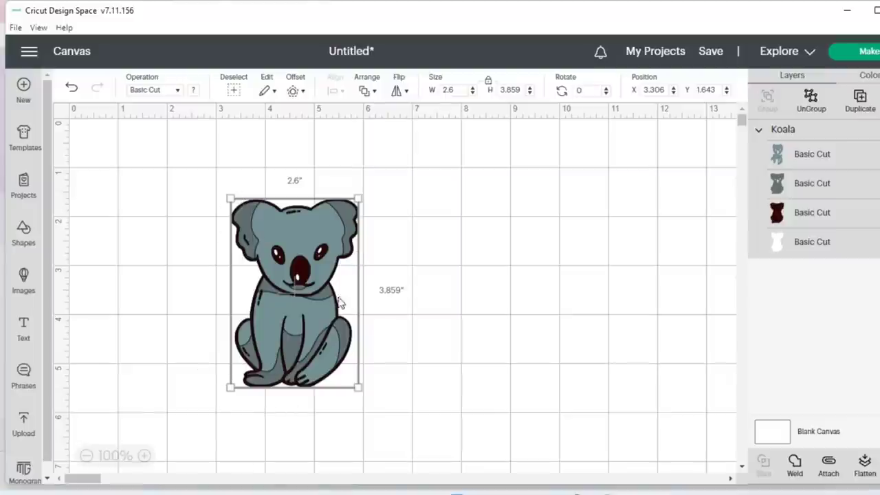
key("Delete")
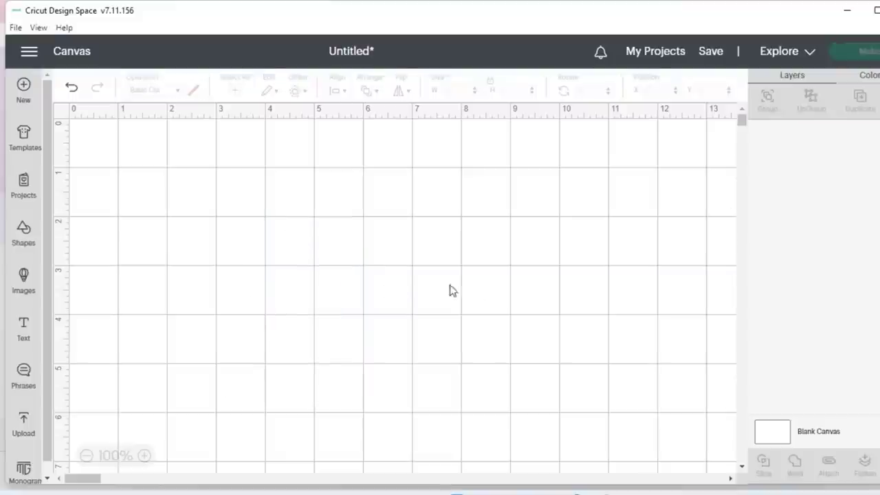
left_click(70, 92)
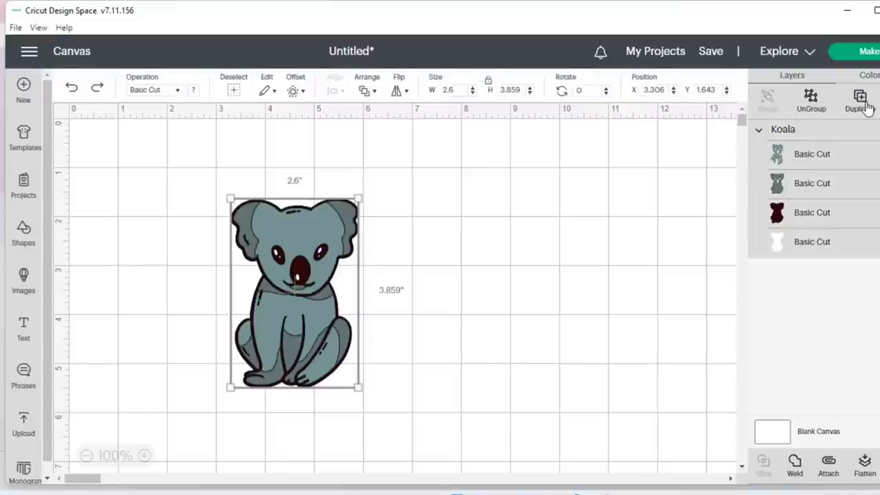
key("ctrl+d")
left_click_drag(323, 289, 468, 278)
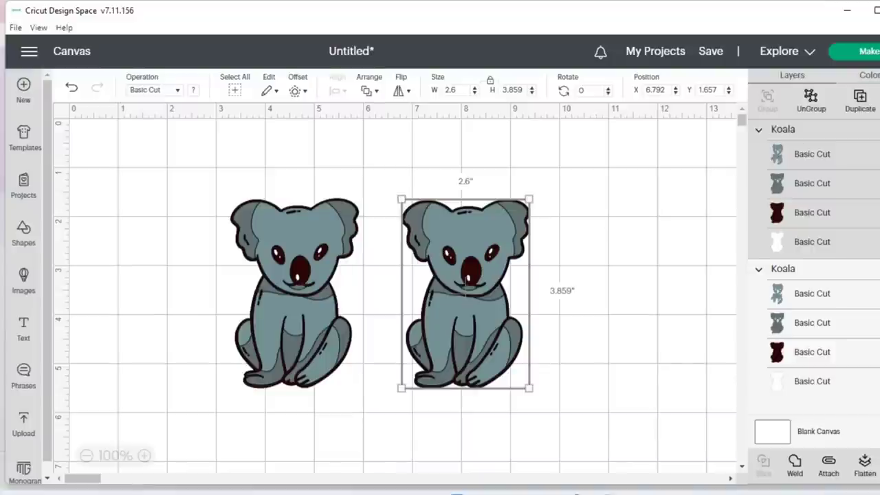
right_click(499, 284)
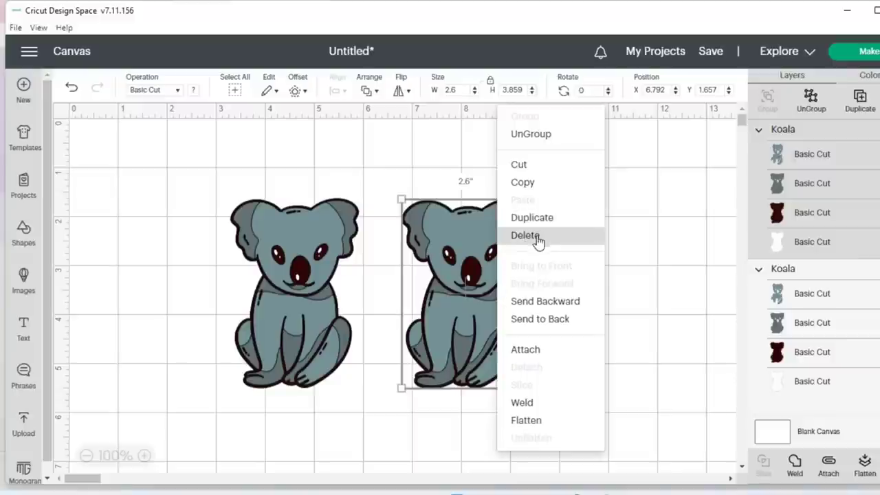
left_click(705, 275)
left_click(479, 280)
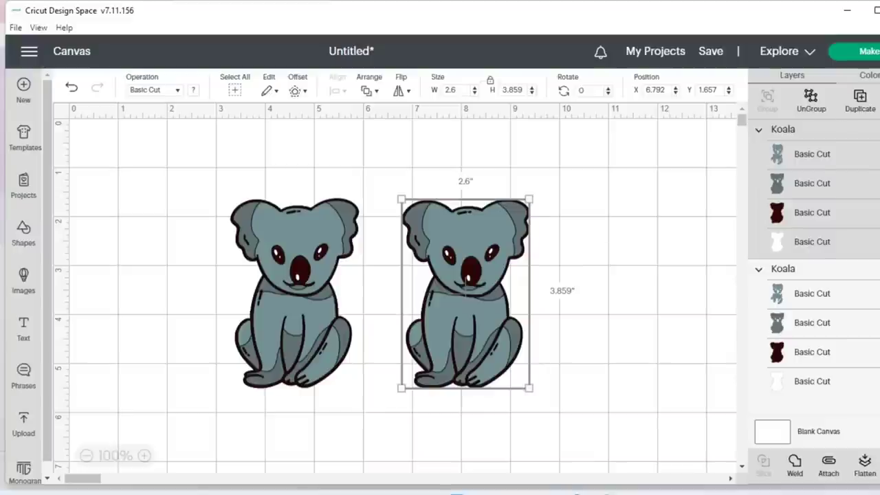
key("Delete")
left_click(296, 240)
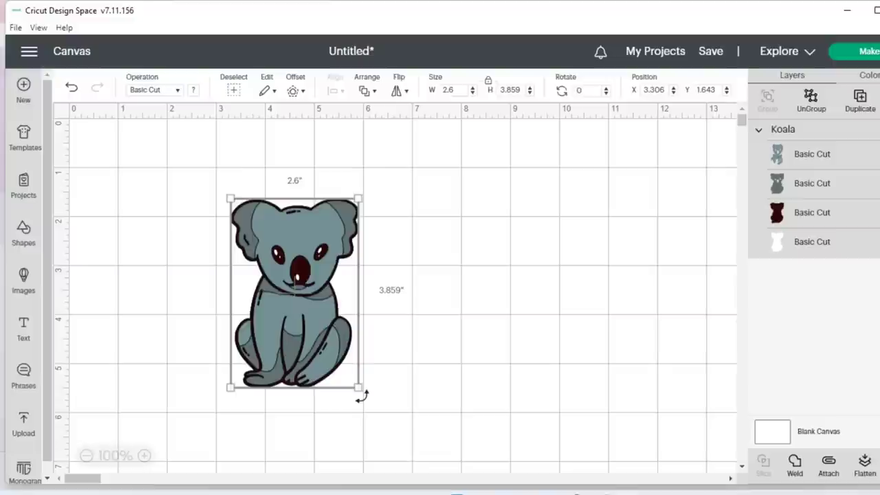
Enlarge the koala to 3.14 by 4.66 inches and rotate it to 349.83°.
left_click_drag(361, 396, 392, 368)
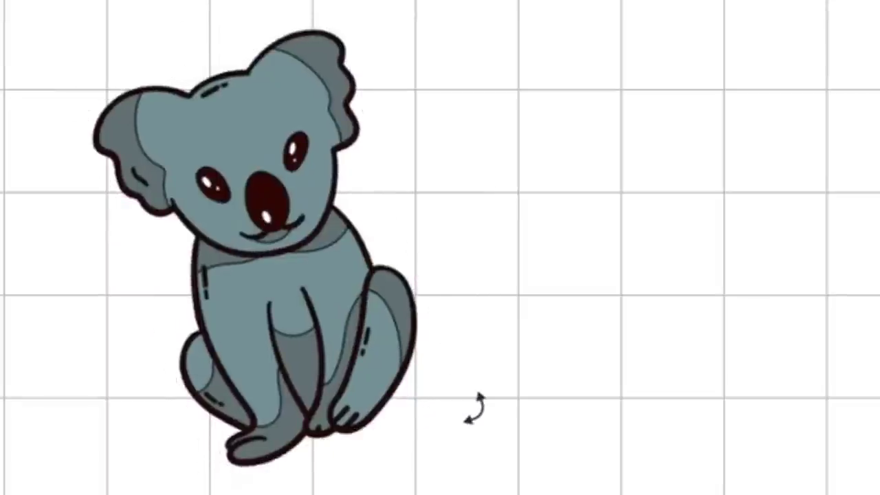
left_click_drag(474, 409, 472, 403)
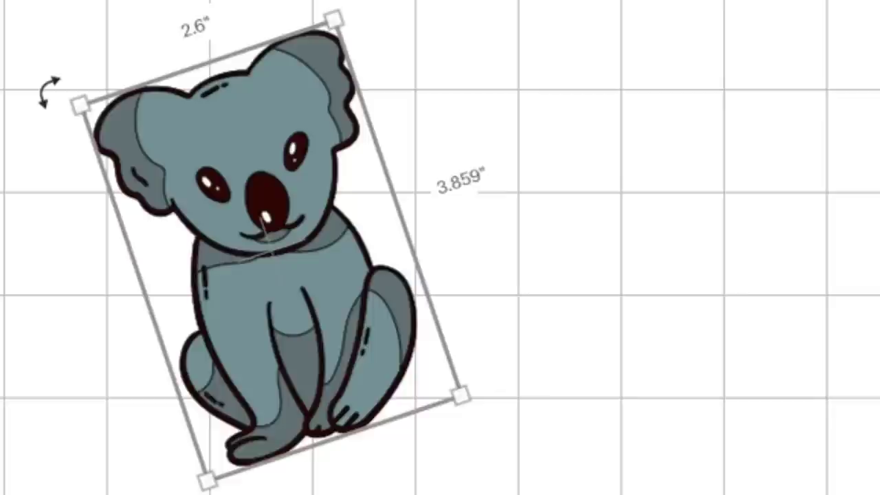
left_click_drag(50, 91, 183, 20)
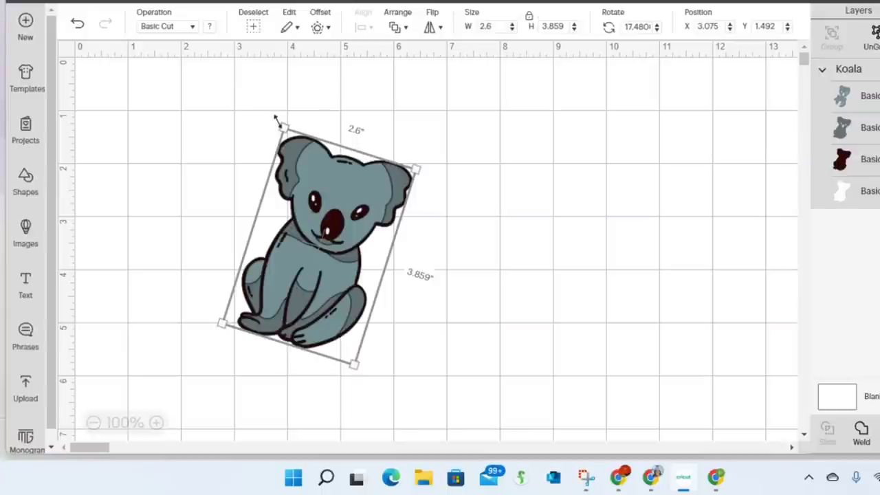
left_click_drag(279, 123, 267, 80)
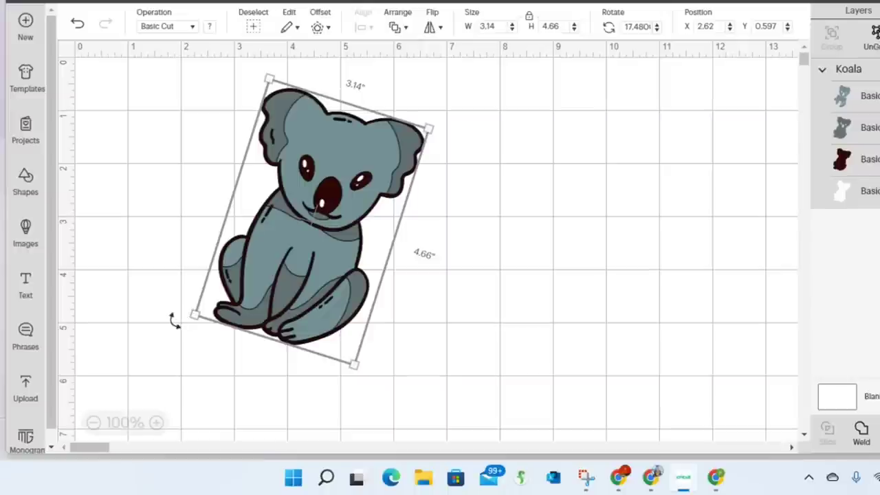
left_click_drag(174, 320, 242, 367)
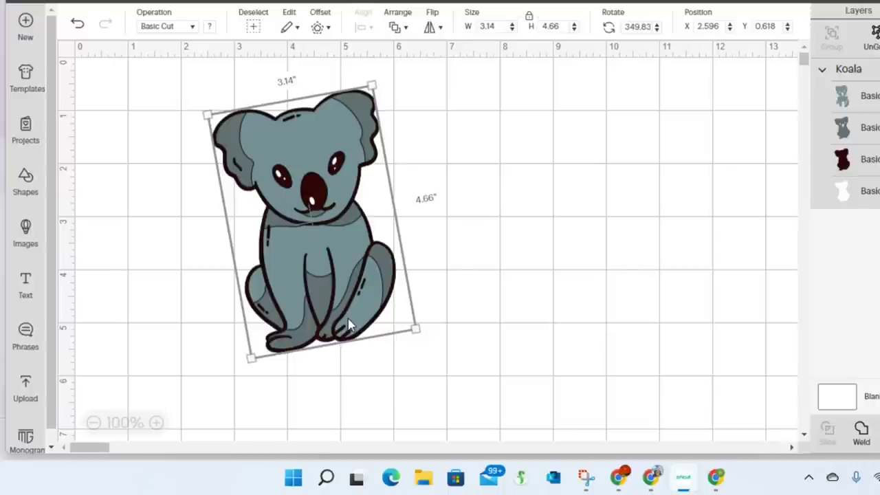
Add a text object reading '1. guides', delete the koala, and move the text near the top.
left_click(25, 282)
type("1")
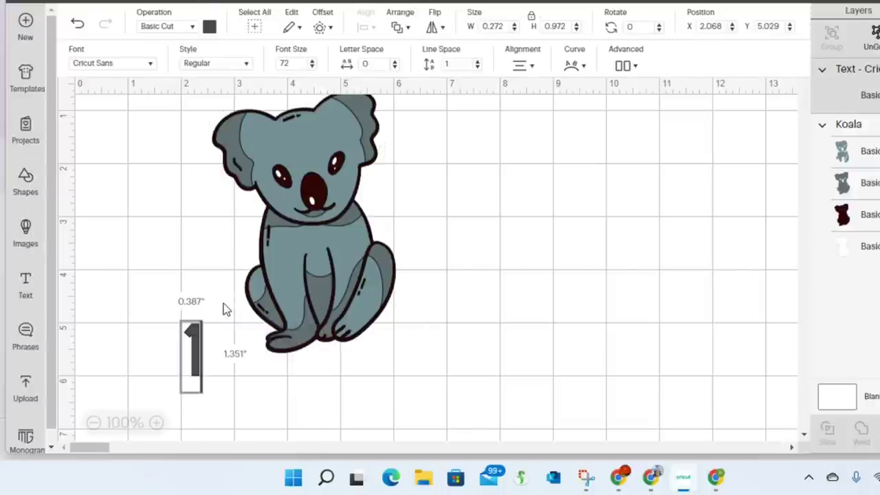
type(". guides")
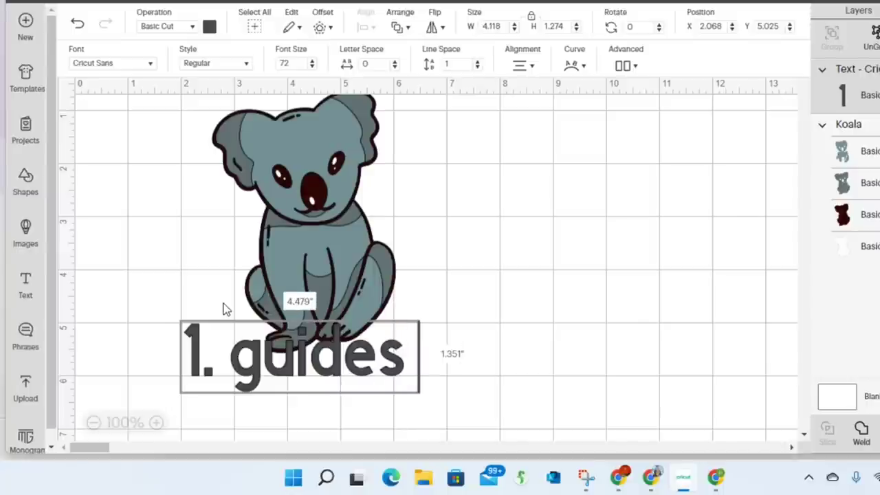
key("Return")
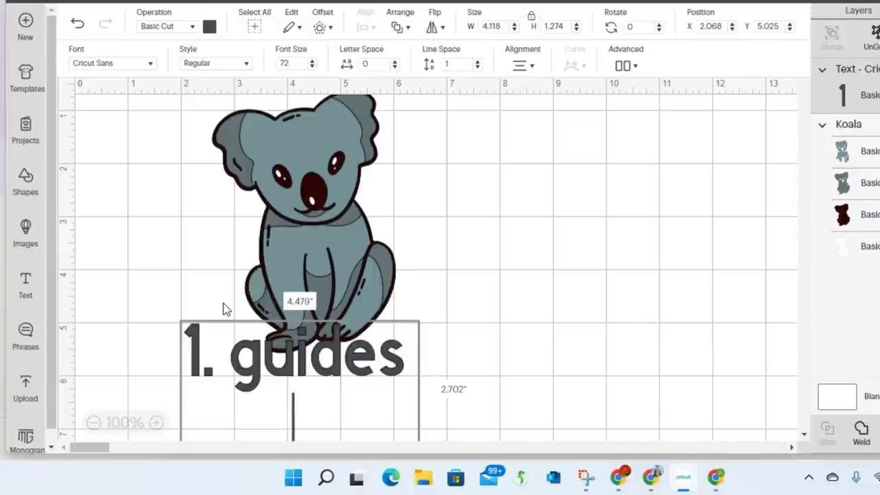
left_click(245, 234)
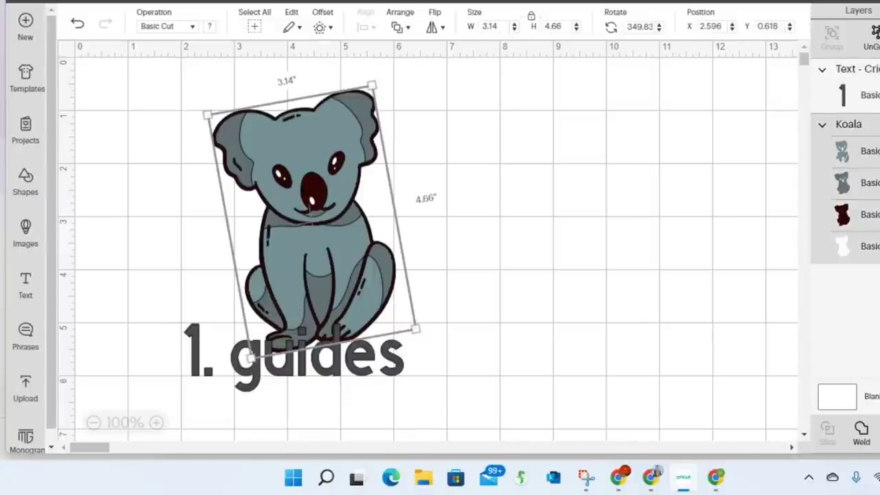
key("Delete")
left_click_drag(352, 356, 363, 145)
Add the lines '2. text wrap' and '3. text box' below '1. guides'.
double_click(425, 182)
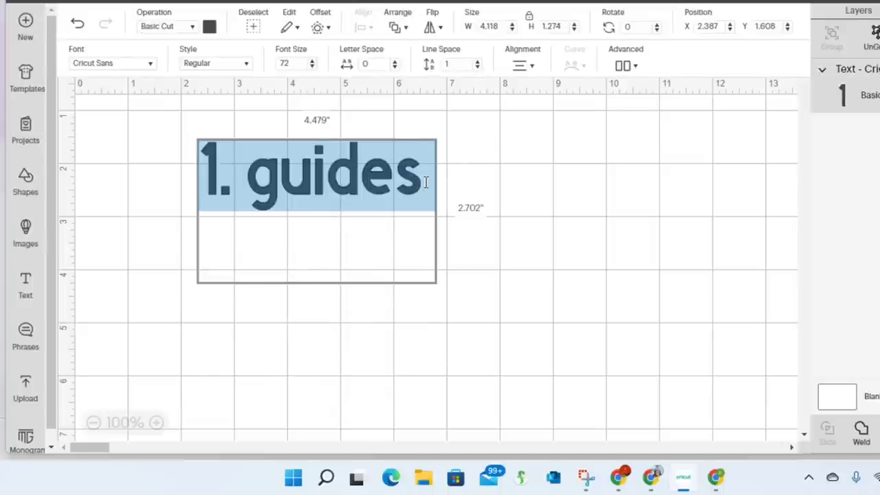
left_click(426, 182)
key("Return")
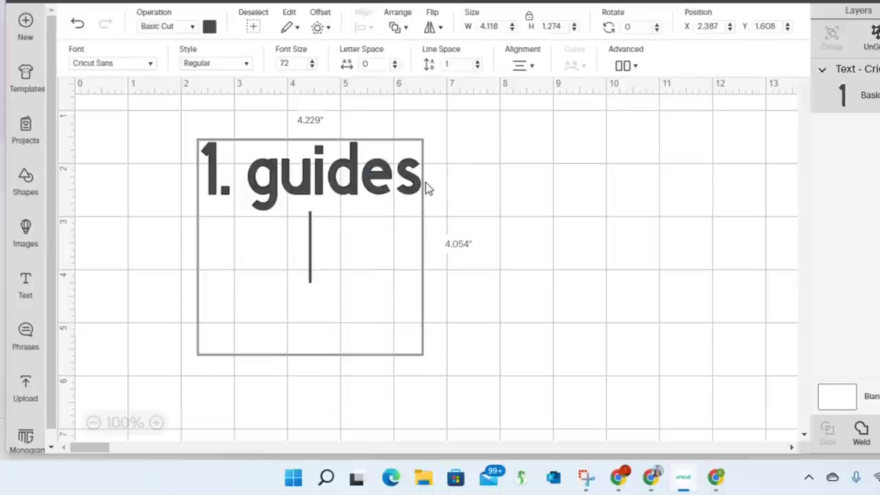
type("2. ")
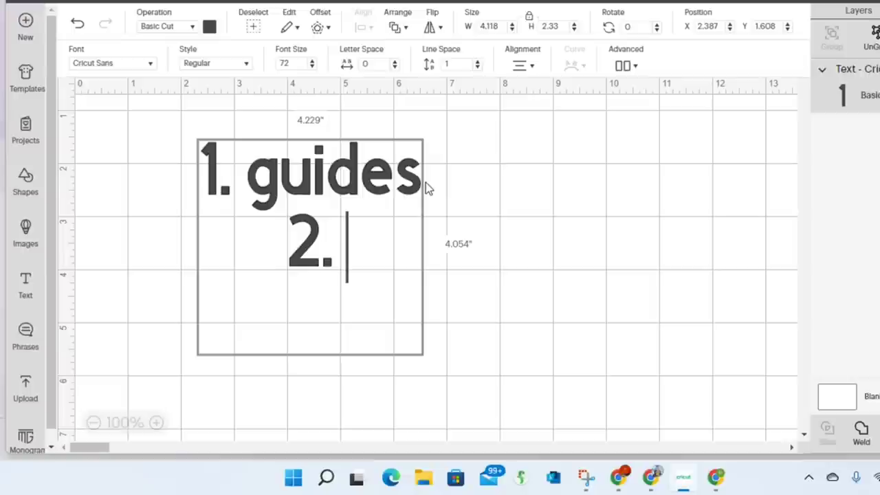
type("text wrap")
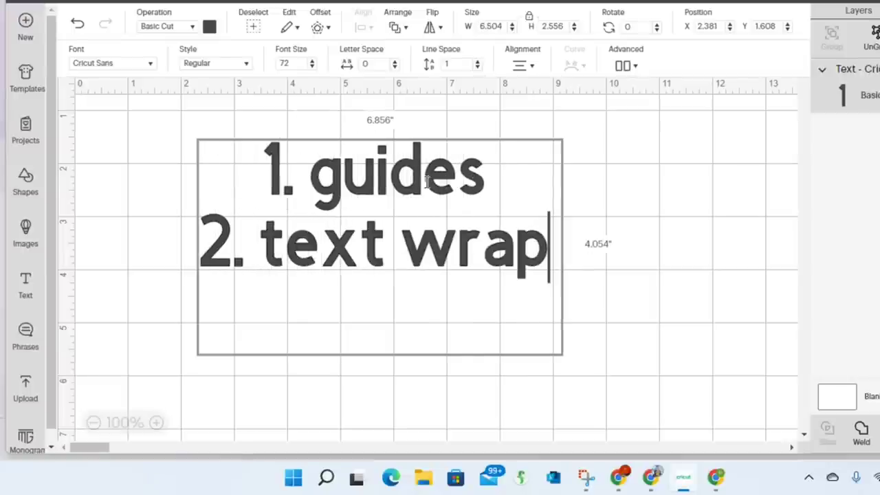
key("Return")
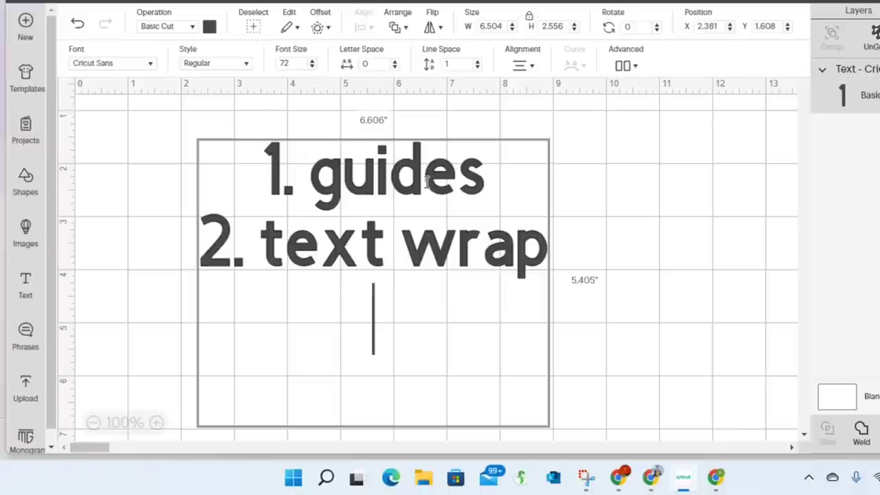
type("3. te")
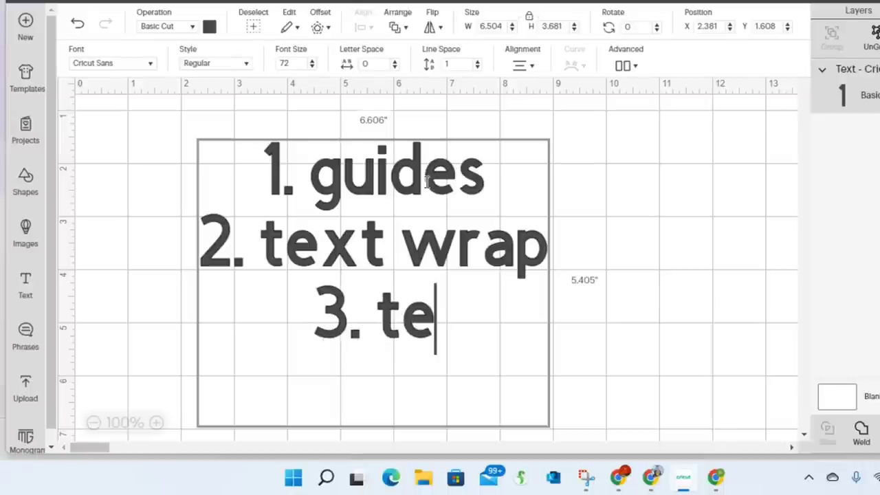
type("xt box")
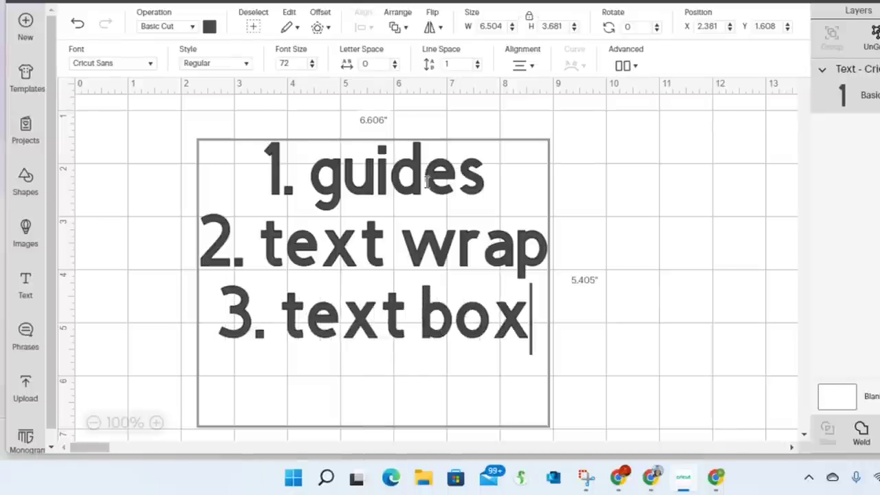